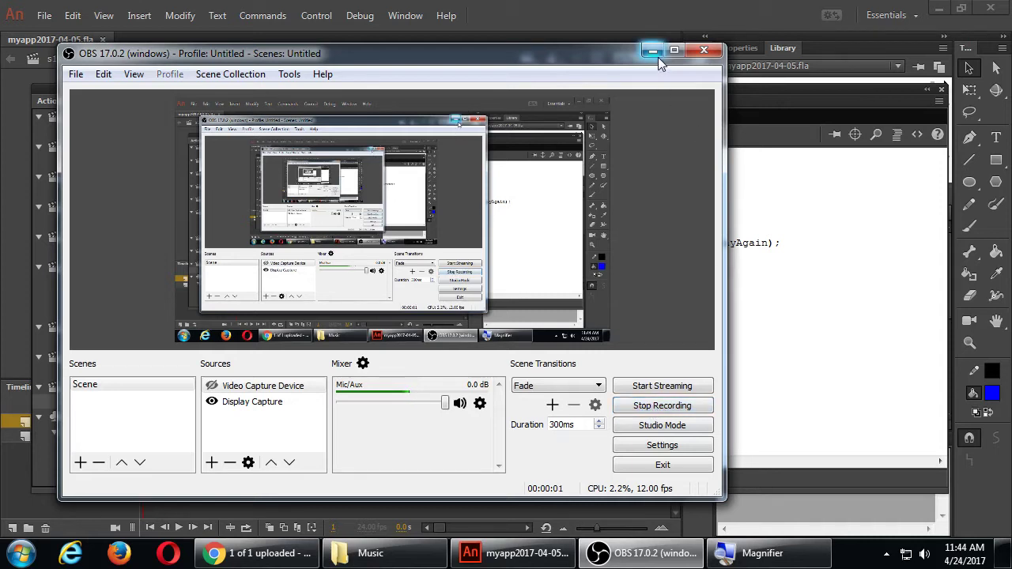
- Hide the OBS window and minimize everything, including Animate's myapp2017-04-05.fla, to reveal the desktop
{"action": "left_click", "coordinate": [654, 52]}
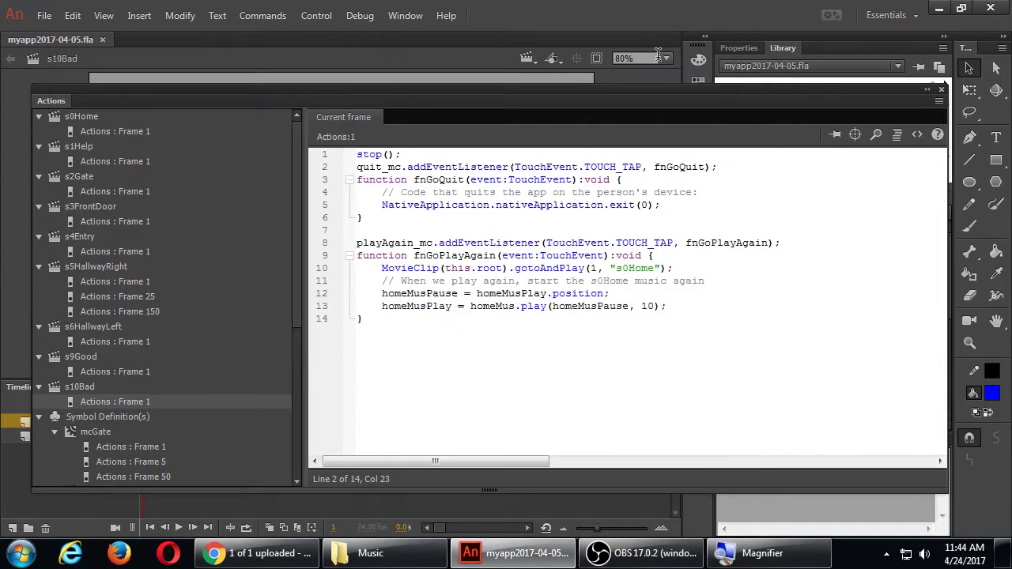
{"action": "key", "text": "super+d"}
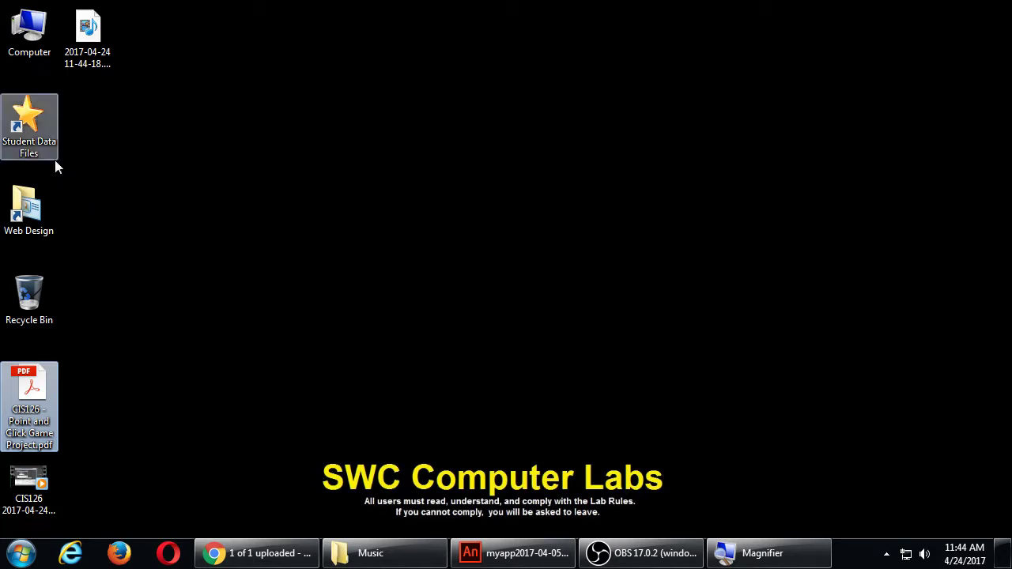
{"action": "double_click", "coordinate": [30, 207]}
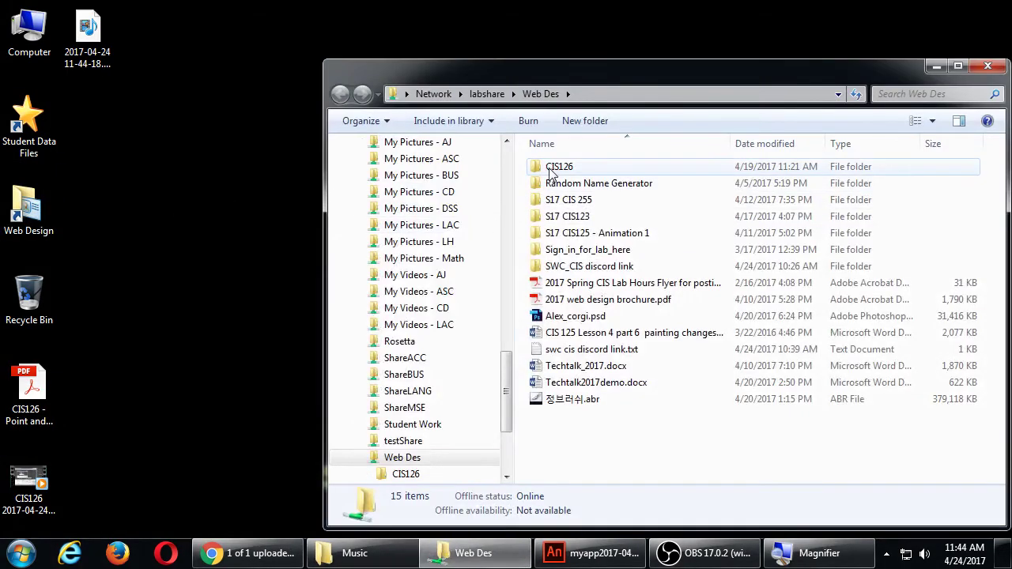
{"action": "double_click", "coordinate": [551, 171]}
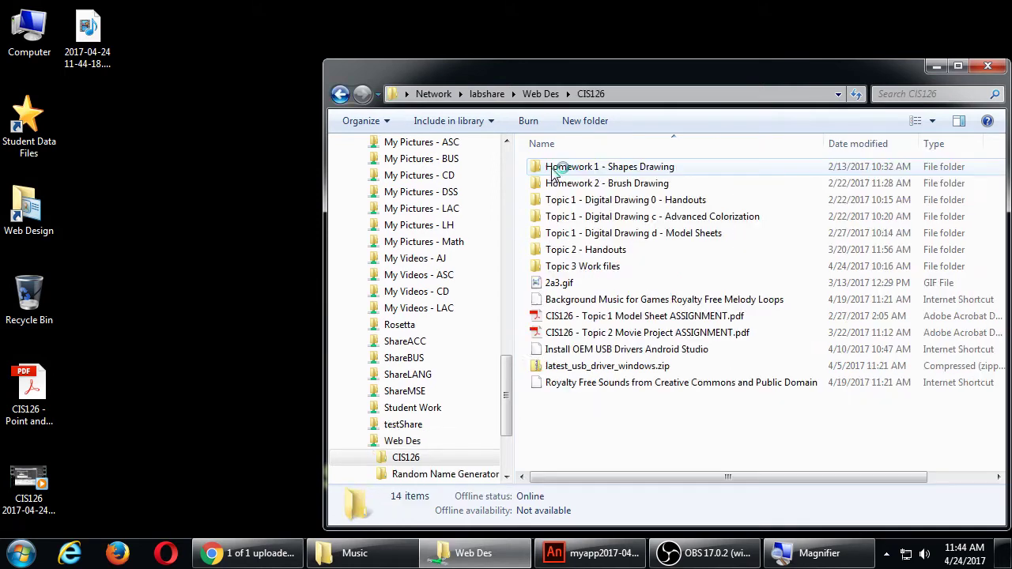
{"action": "double_click", "coordinate": [605, 270]}
{"action": "left_click", "coordinate": [619, 288]}
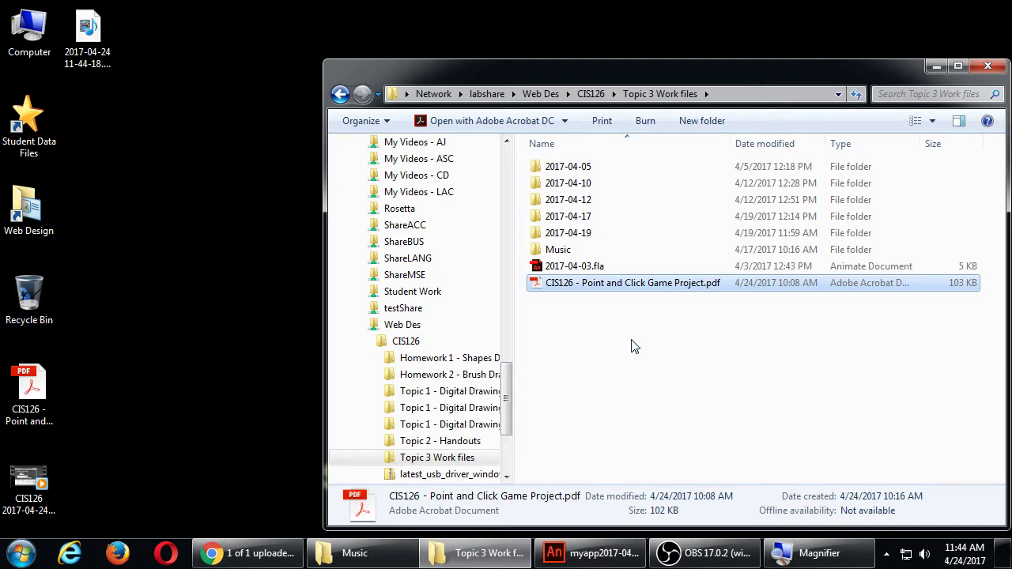
{"action": "left_click", "coordinate": [987, 68]}
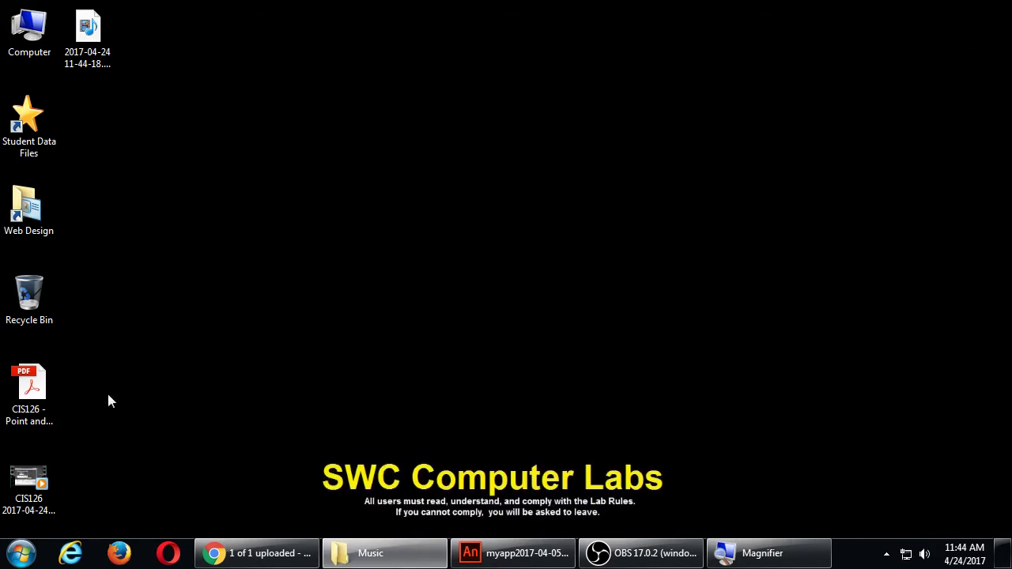
- Open the CIS126 Point and Click Game Project PDF, dismiss both accessibility prompts, and scroll to the setup steps
{"action": "double_click", "coordinate": [36, 387]}
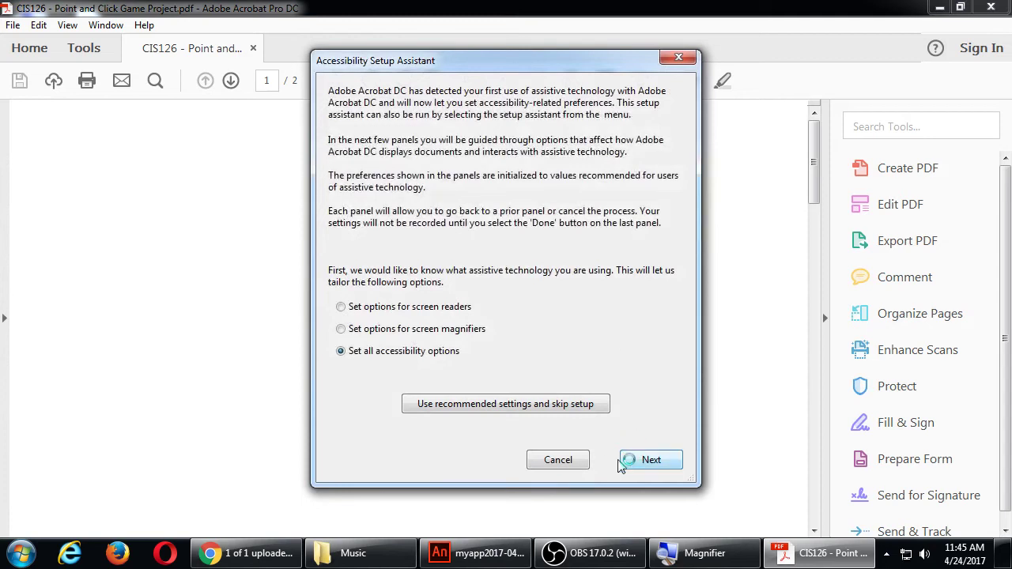
{"action": "left_click", "coordinate": [576, 464]}
{"action": "left_click", "coordinate": [710, 424]}
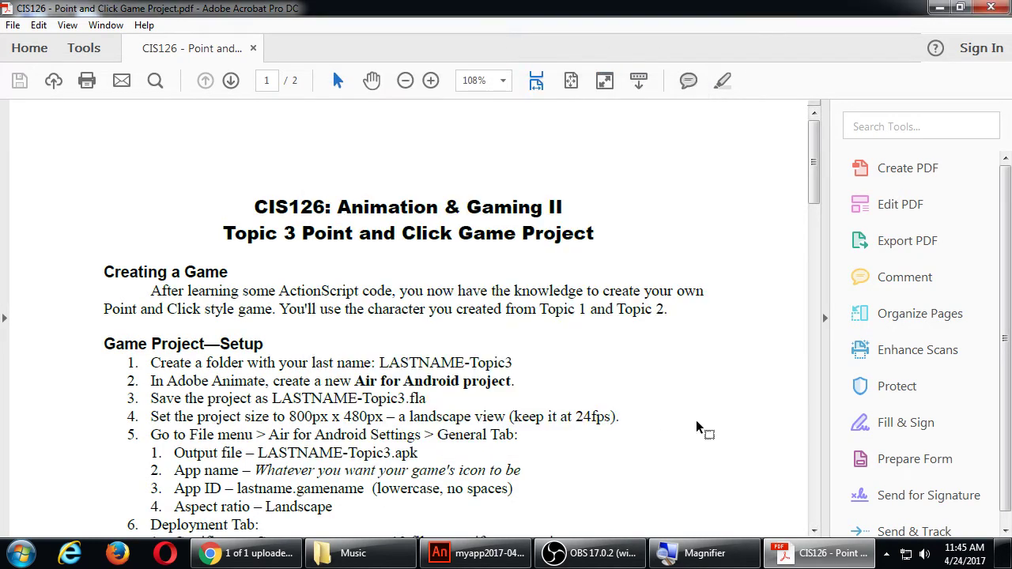
{"action": "scroll", "coordinate": [827, 399], "scroll_direction": "down", "scroll_amount": 5}
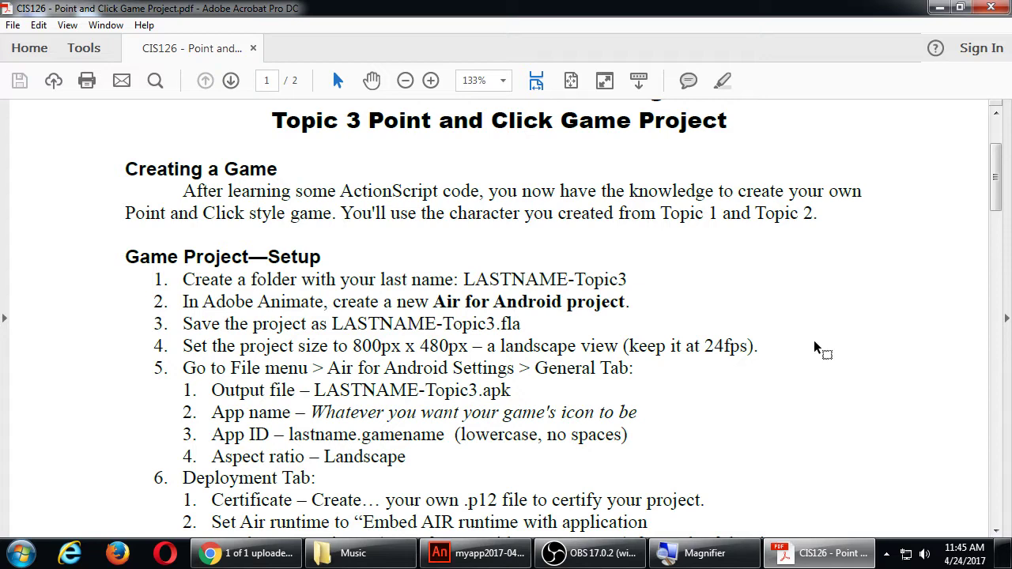
{"action": "scroll", "coordinate": [815, 342], "scroll_direction": "down", "scroll_amount": 1}
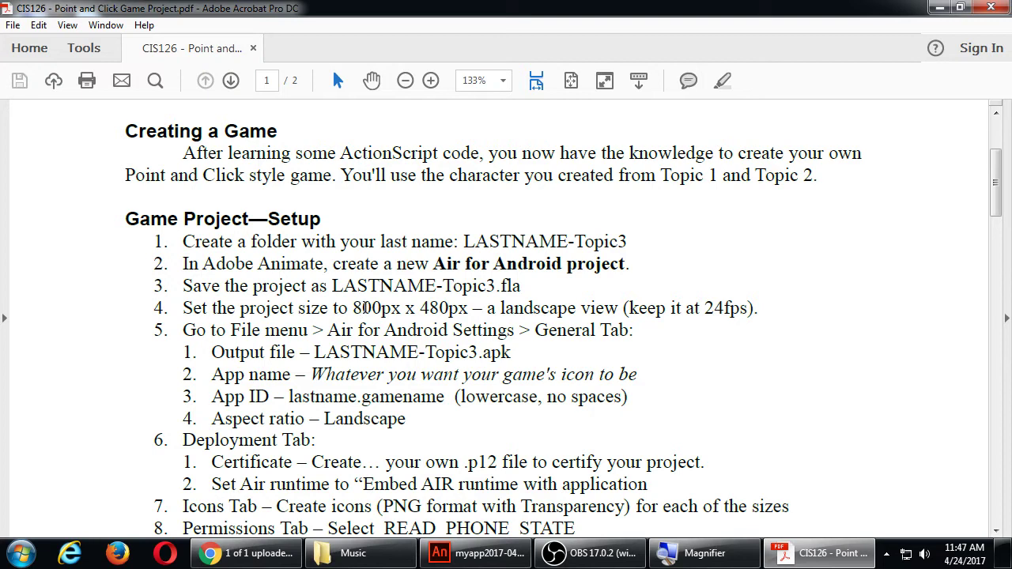
- Open Animate's AIR 23.0 for Android Settings from the File menu and move the dialog left
{"action": "key", "text": "alt+Tab"}
{"action": "left_click", "coordinate": [479, 553]}
{"action": "left_click", "coordinate": [45, 15]}
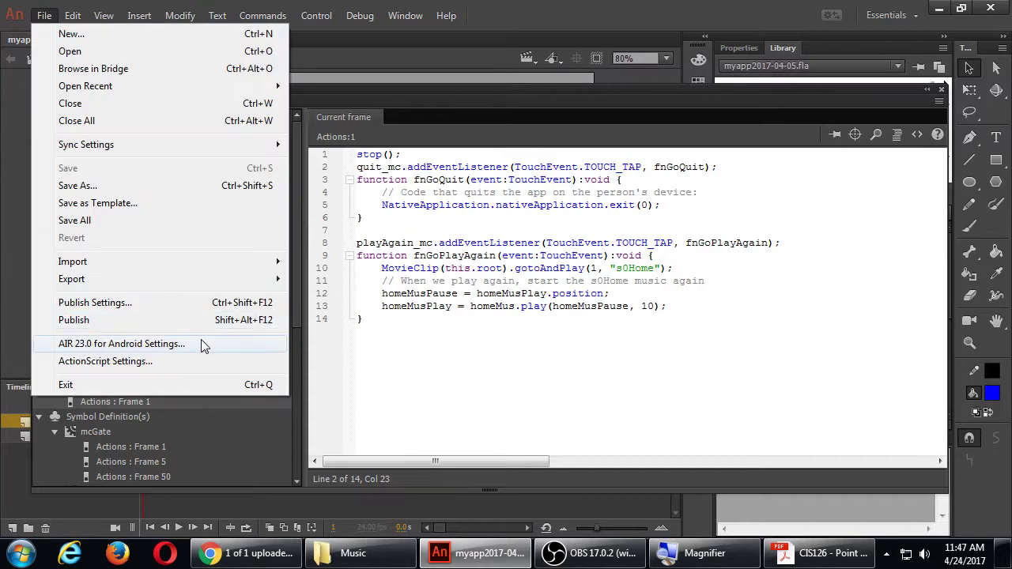
{"action": "left_click", "coordinate": [204, 345]}
{"action": "left_click_drag", "start_coordinate": [437, 24], "coordinate": [259, 22]}
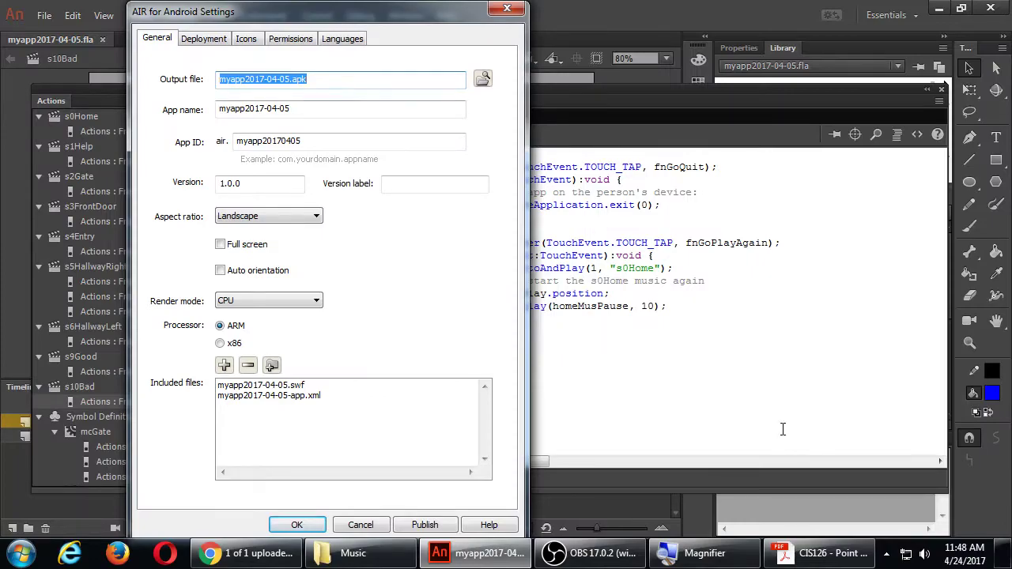
{"action": "left_click", "coordinate": [818, 557]}
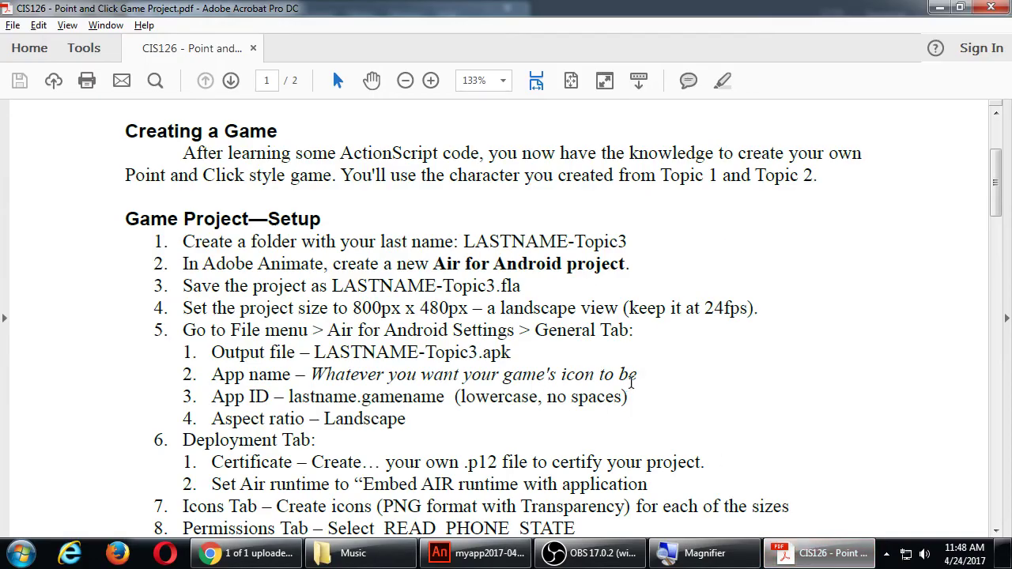
{"action": "scroll", "coordinate": [641, 374], "scroll_direction": "down", "scroll_amount": 2}
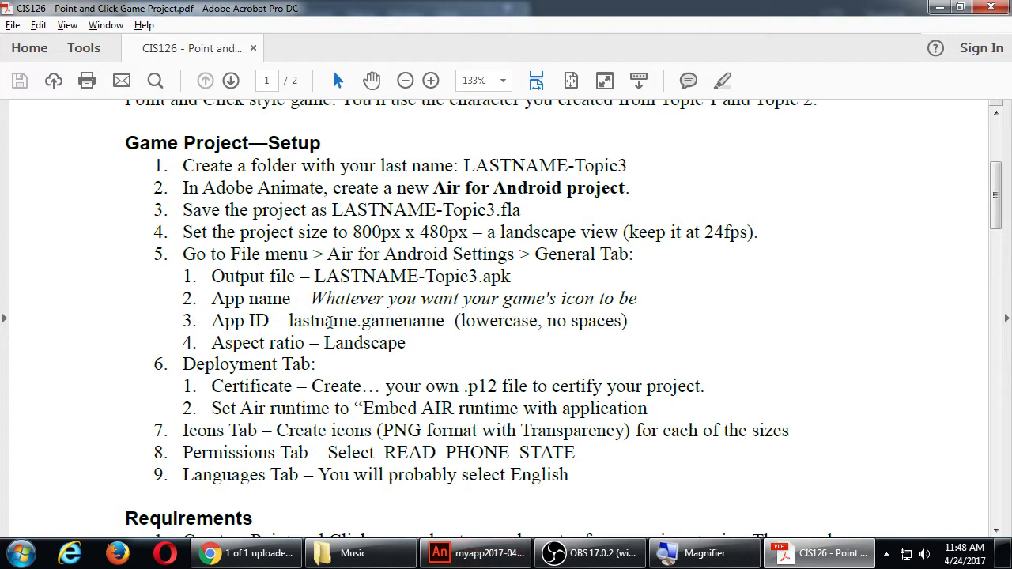
{"action": "key", "text": "alt+Tab"}
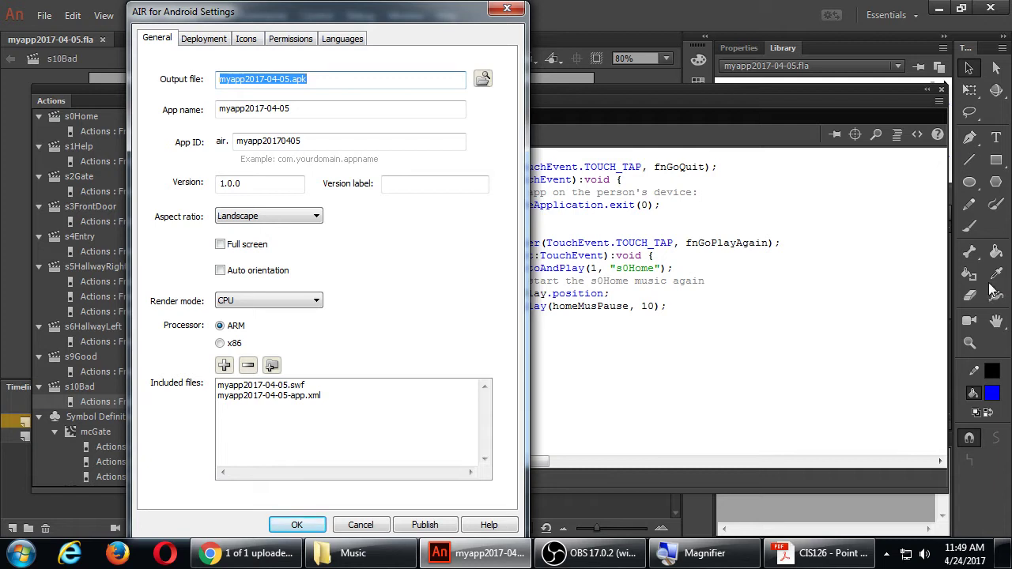
- Check the handout, then show the AIR for Android Deployment settings in Animate
{"action": "left_click", "coordinate": [822, 553]}
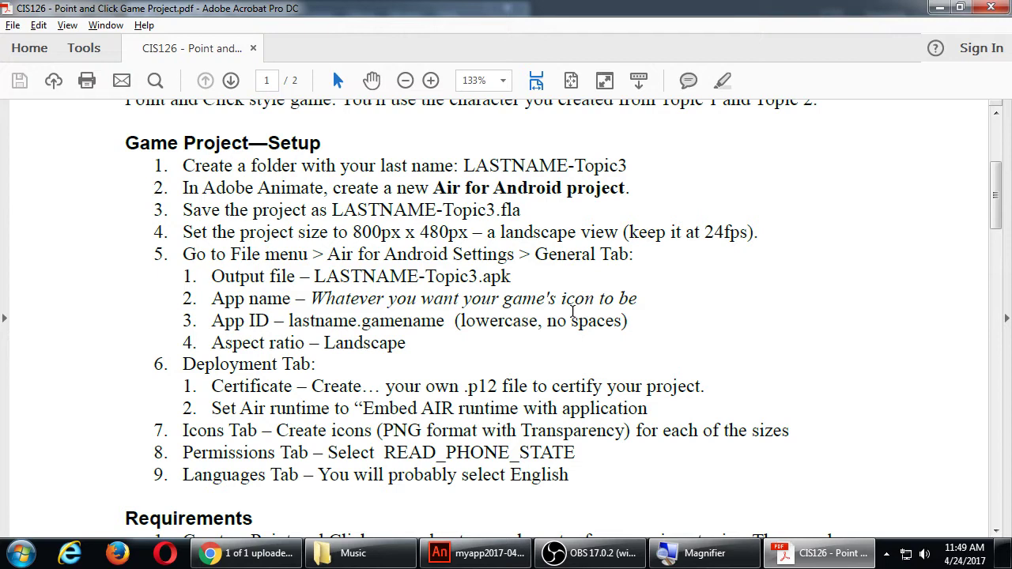
{"action": "key", "text": "alt+Tab"}
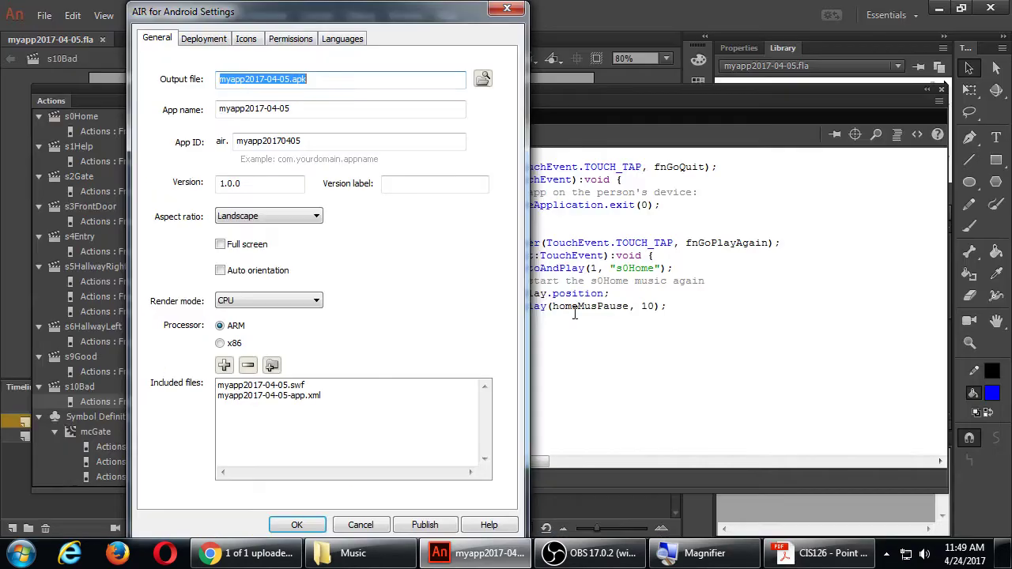
{"action": "left_click", "coordinate": [225, 41]}
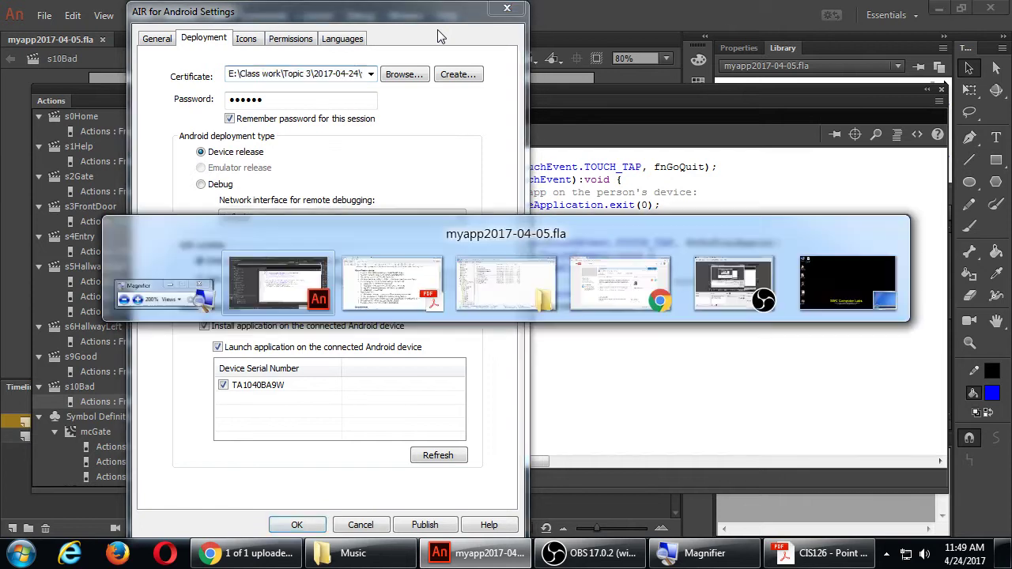
- After checking the handout, keep 'Embed AIR runtime with application' on and show the Icons page
{"action": "left_click", "coordinate": [816, 546]}
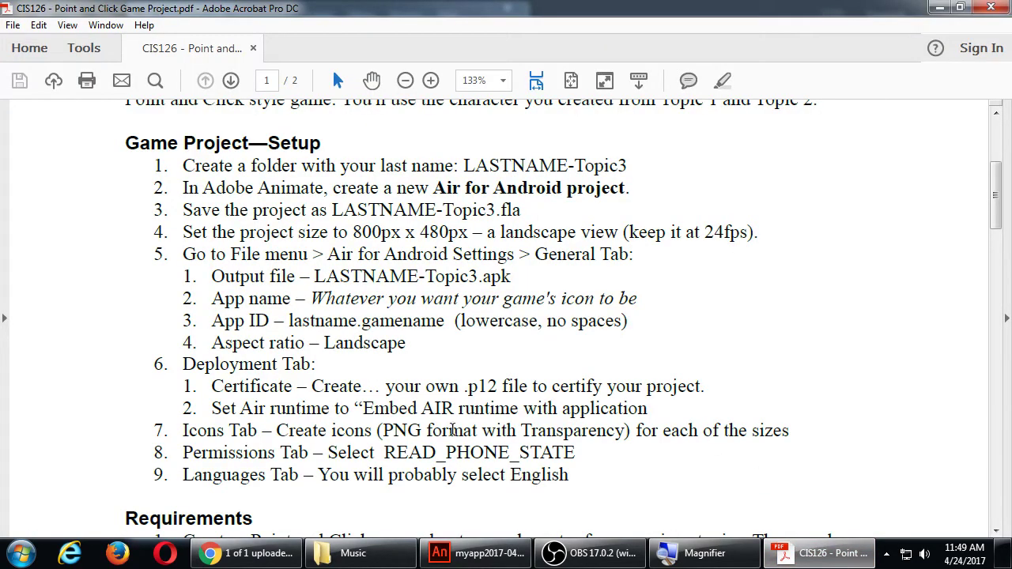
{"action": "key", "text": "alt+Tab"}
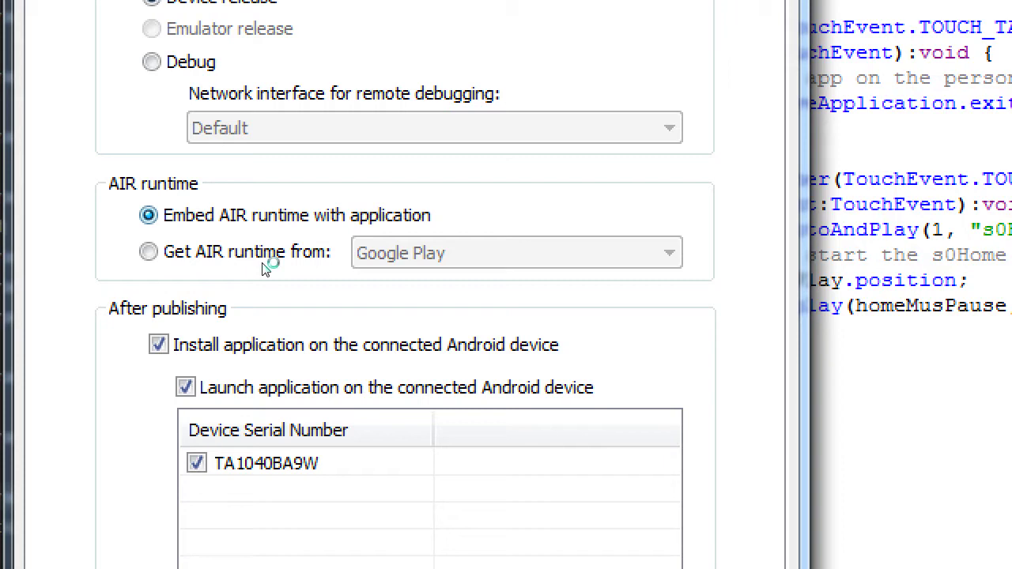
{"action": "left_click", "coordinate": [254, 240]}
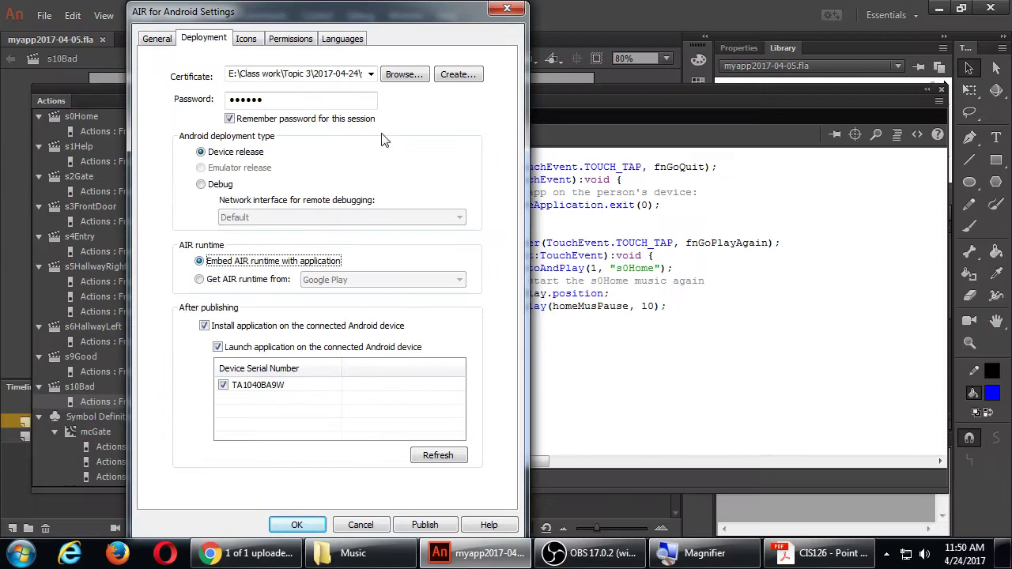
{"action": "left_click", "coordinate": [244, 37]}
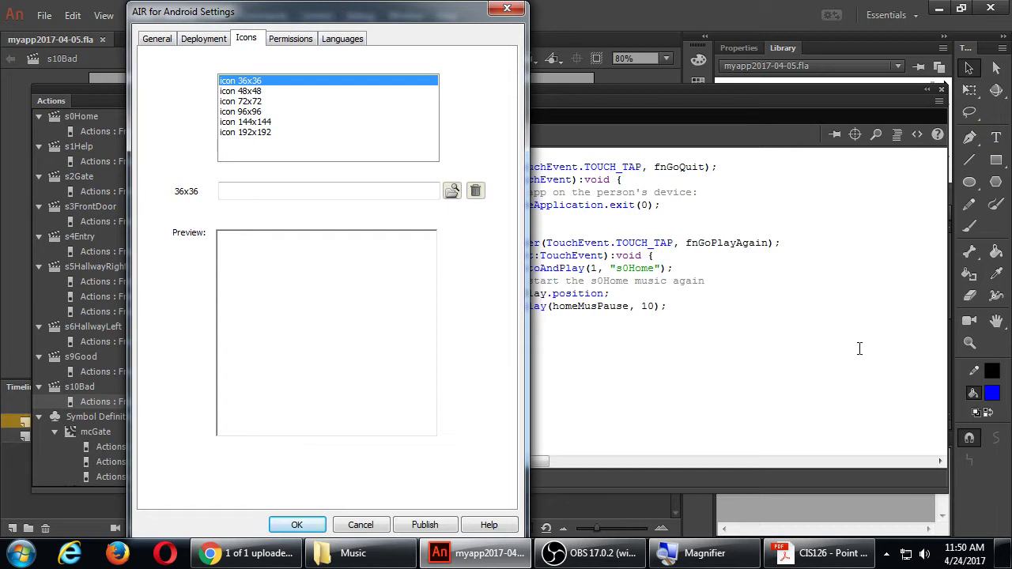
- Review the 36x36 to 192x192 icon slots, then bring up the handout's step 7 on PNG icons
{"action": "left_click", "coordinate": [805, 554]}
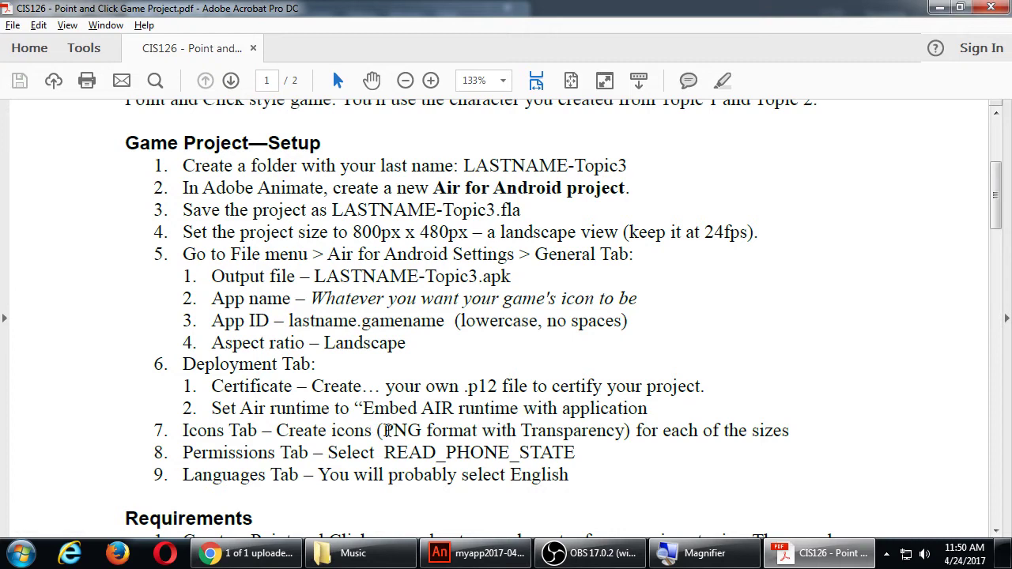
- Highlight 'PNG format' and 'Transparency' in step 7, then return to Animate's icon settings
{"action": "left_click_drag", "start_coordinate": [383, 430], "coordinate": [478, 431]}
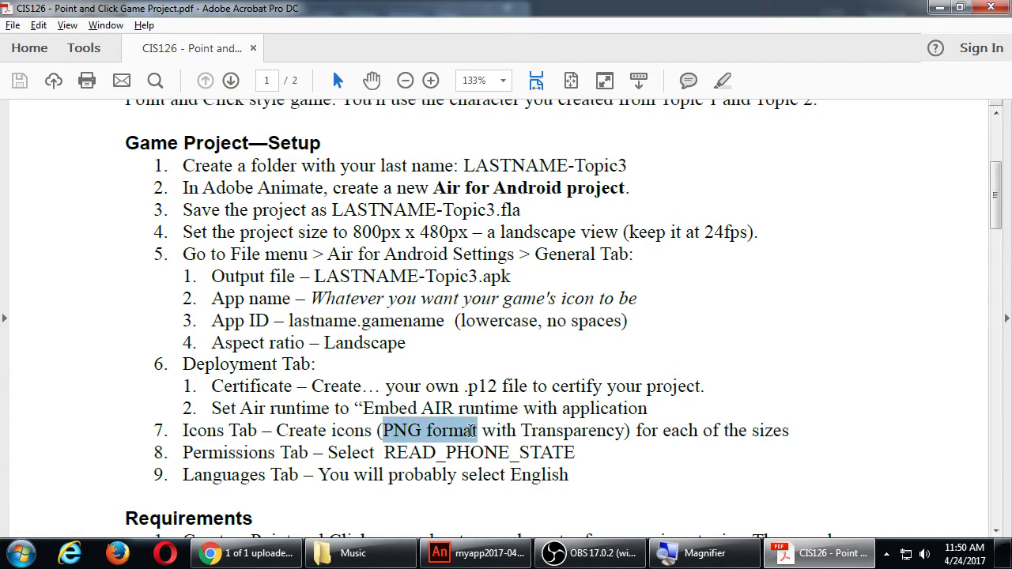
{"action": "double_click", "coordinate": [570, 430]}
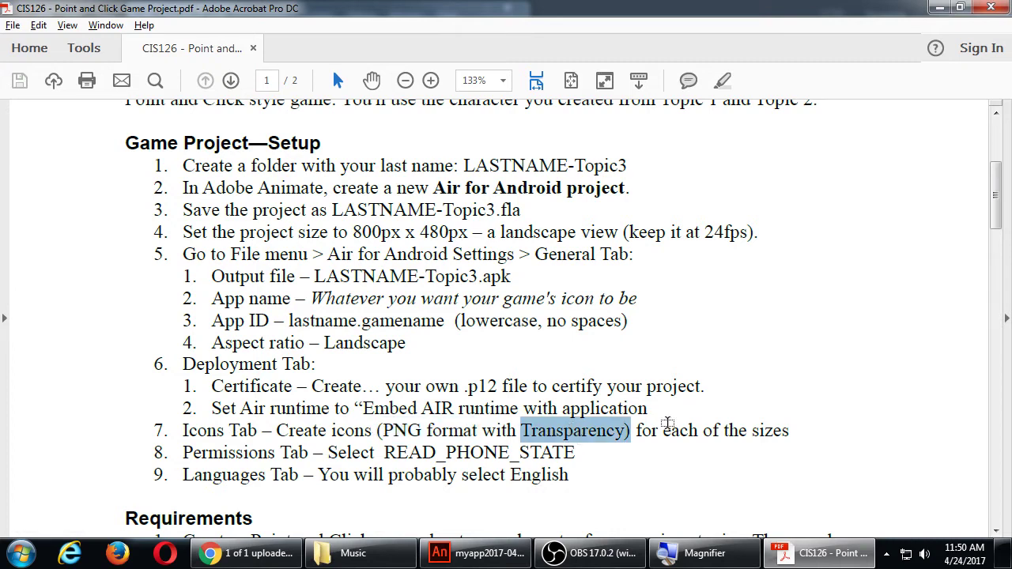
{"action": "key", "text": "alt+Tab"}
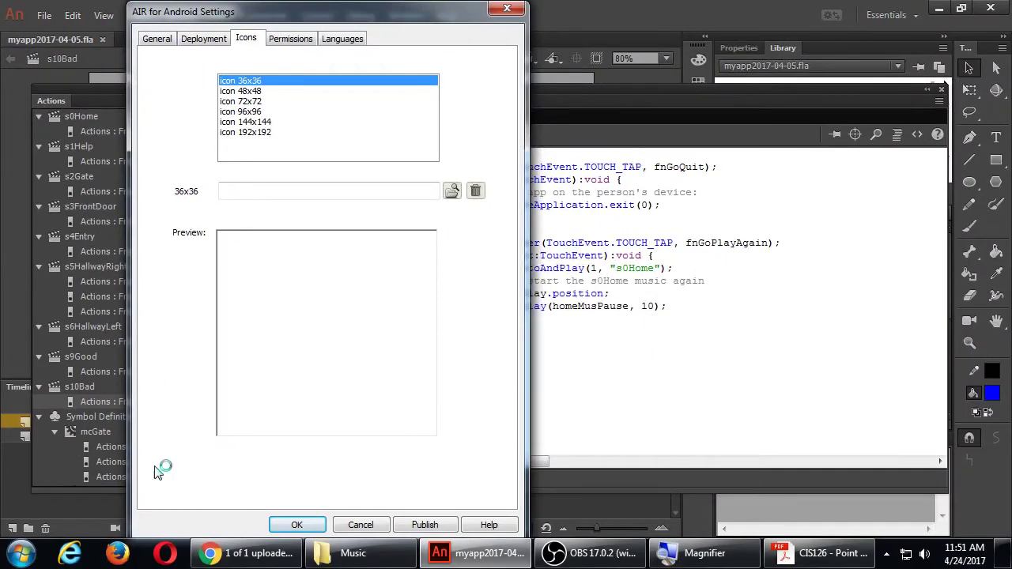
- Bring Google Chrome, with its YouTube upload tab, in front of Animate
{"action": "left_click", "coordinate": [237, 557]}
- Open a new Chrome tab and load emojione.com
{"action": "key", "text": "ctrl+t"}
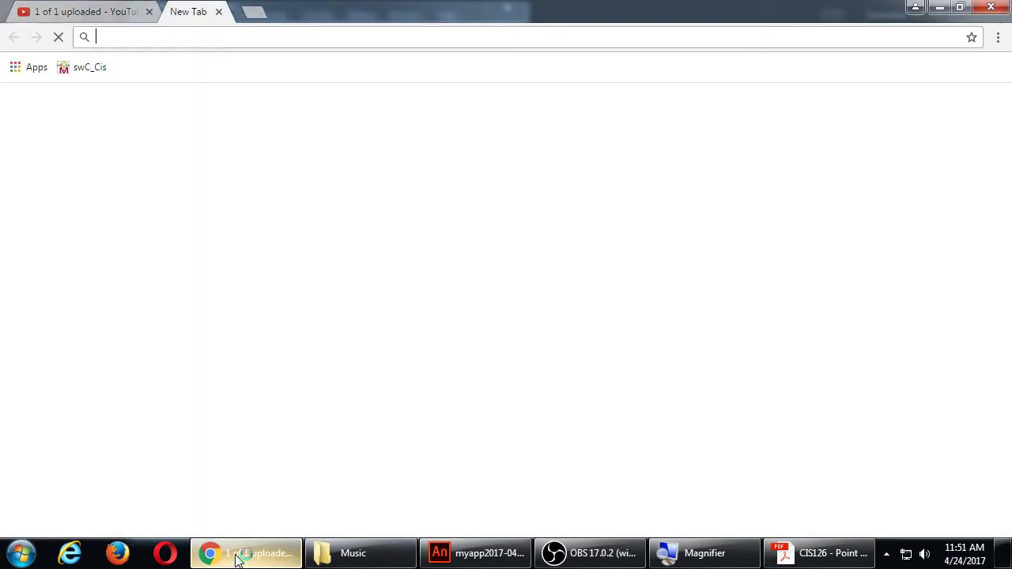
{"action": "type", "text": "emojione.com"}
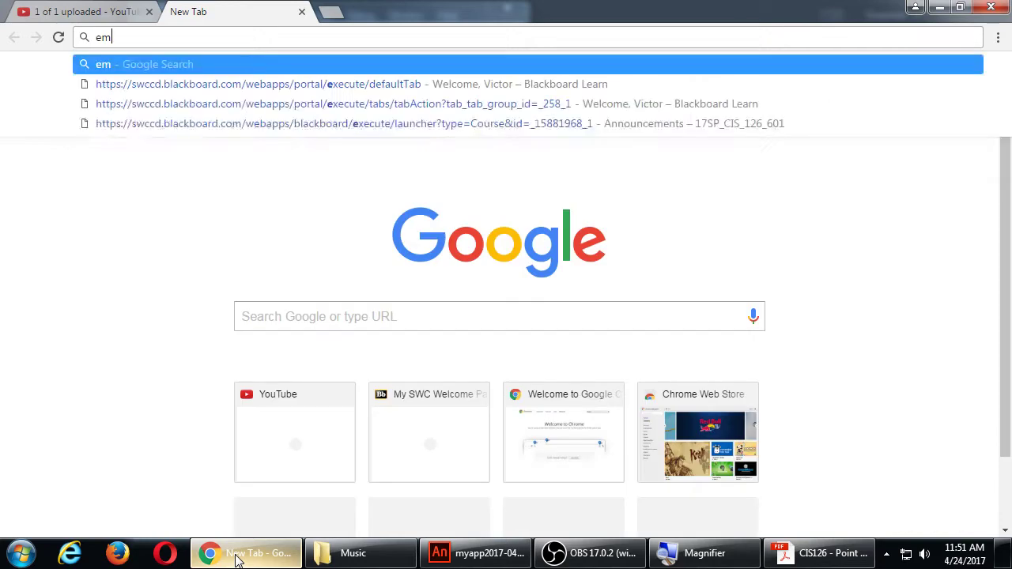
{"action": "key", "text": "Return"}
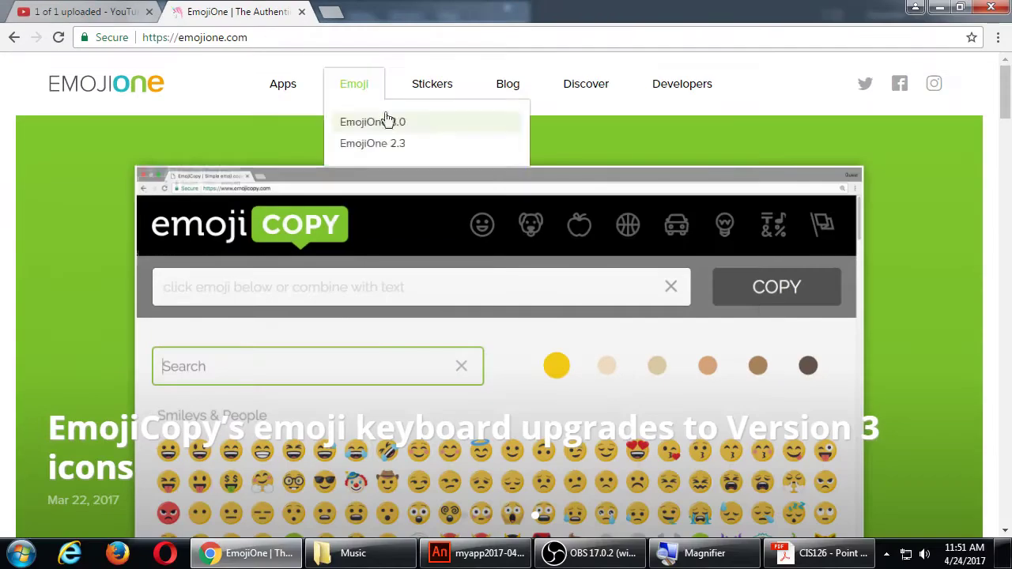
- Browse the EmojiOne home page, then go to the EmojiOne 3.0 gallery from the Emoji menu
{"action": "scroll", "coordinate": [425, 197], "scroll_direction": "down", "scroll_amount": 8}
{"action": "scroll", "coordinate": [425, 192], "scroll_direction": "down", "scroll_amount": 15}
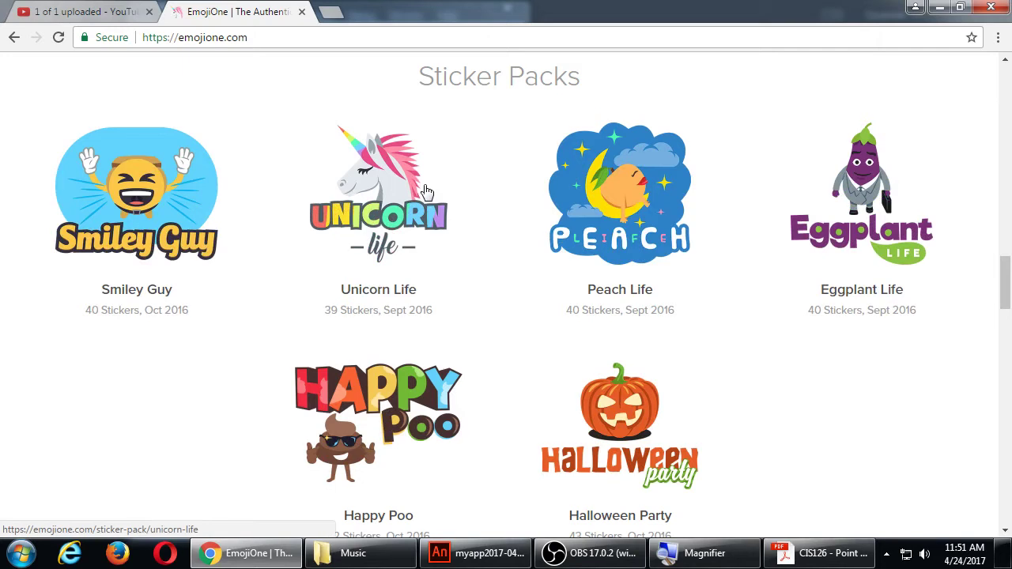
{"action": "scroll", "coordinate": [425, 192], "scroll_direction": "down", "scroll_amount": 15}
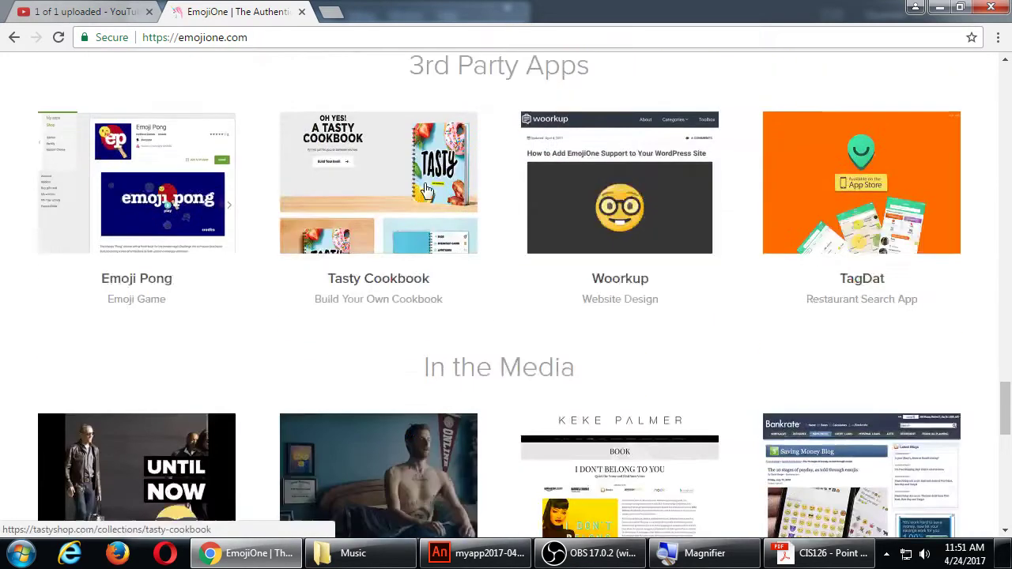
{"action": "scroll", "coordinate": [424, 192], "scroll_direction": "up", "scroll_amount": 20}
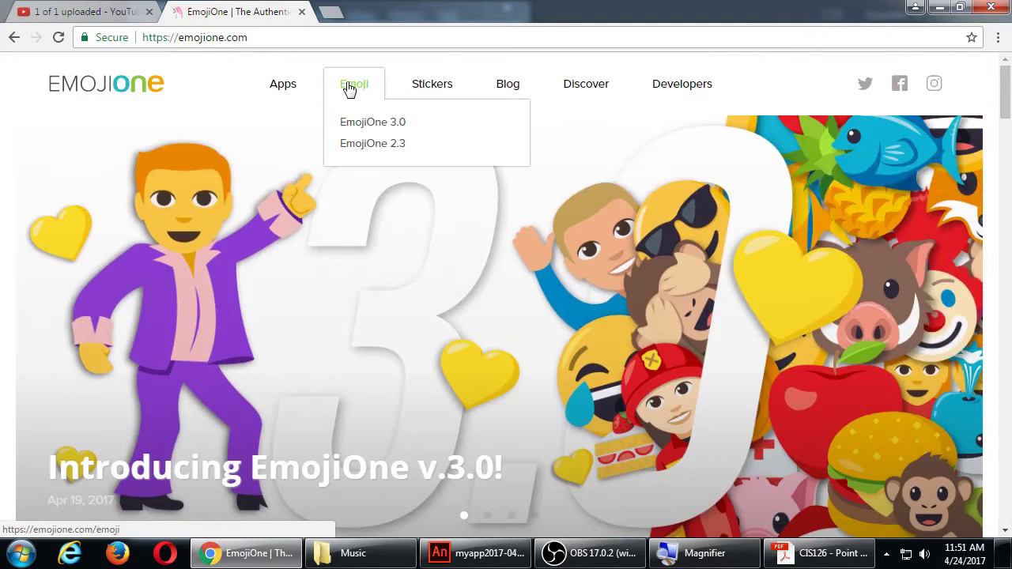
{"action": "left_click", "coordinate": [350, 87]}
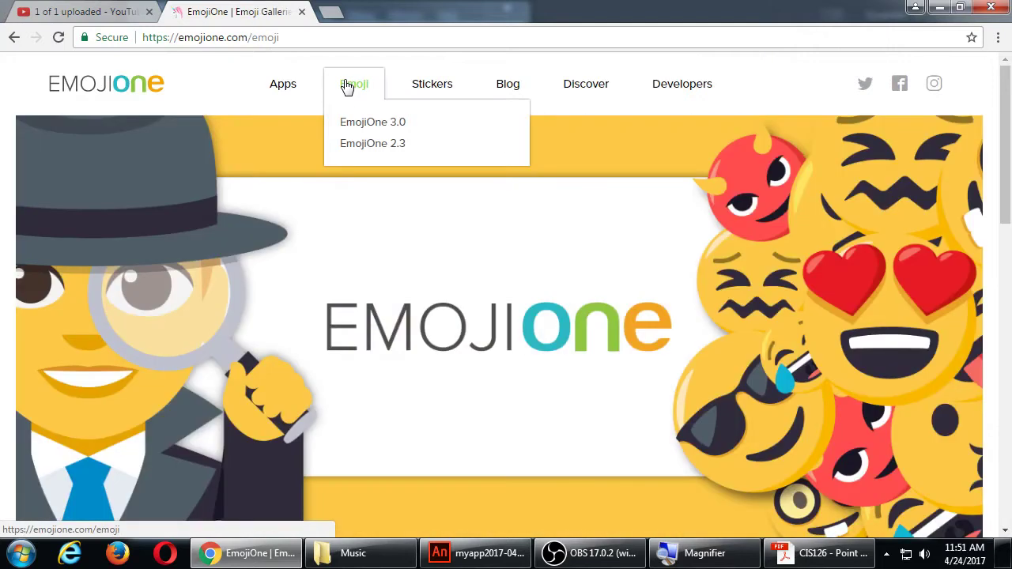
{"action": "left_click", "coordinate": [369, 125]}
- Scroll the 2017 emoji set from Smileys & People down to Animals & Nature
{"action": "scroll", "coordinate": [432, 216], "scroll_direction": "down", "scroll_amount": 20}
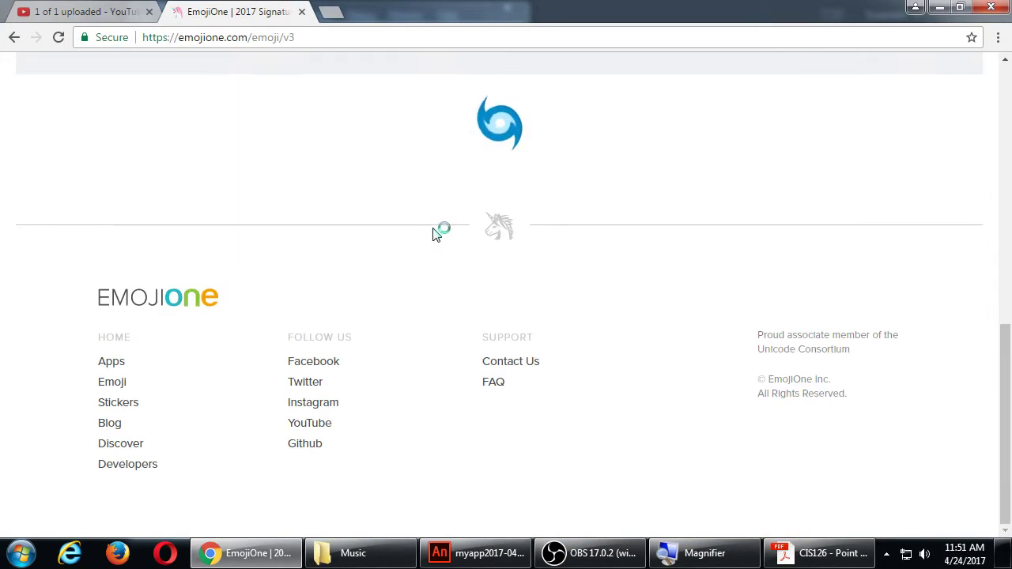
{"action": "scroll", "coordinate": [433, 234], "scroll_direction": "up", "scroll_amount": 1}
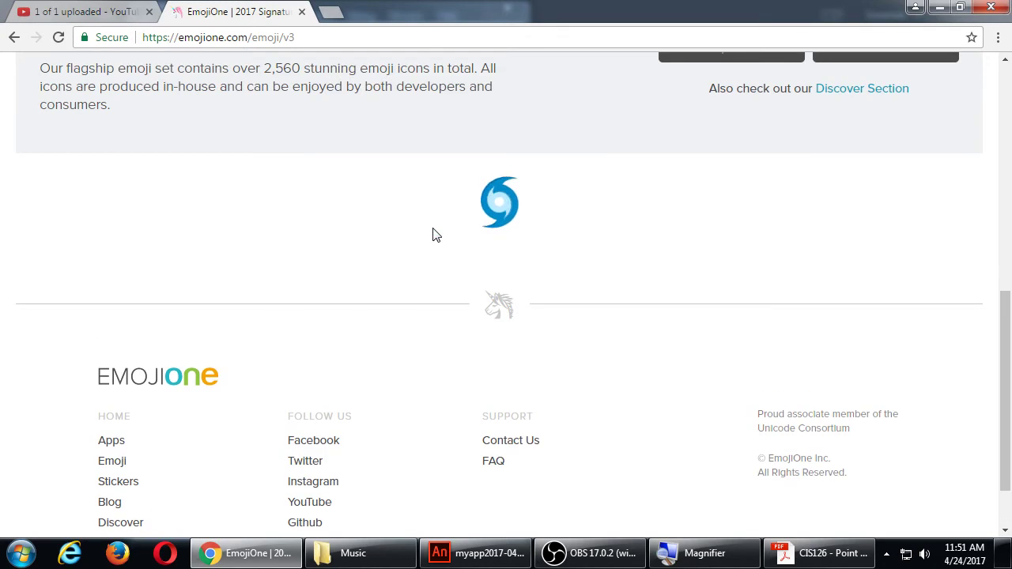
{"action": "scroll", "coordinate": [433, 231], "scroll_direction": "up", "scroll_amount": 18}
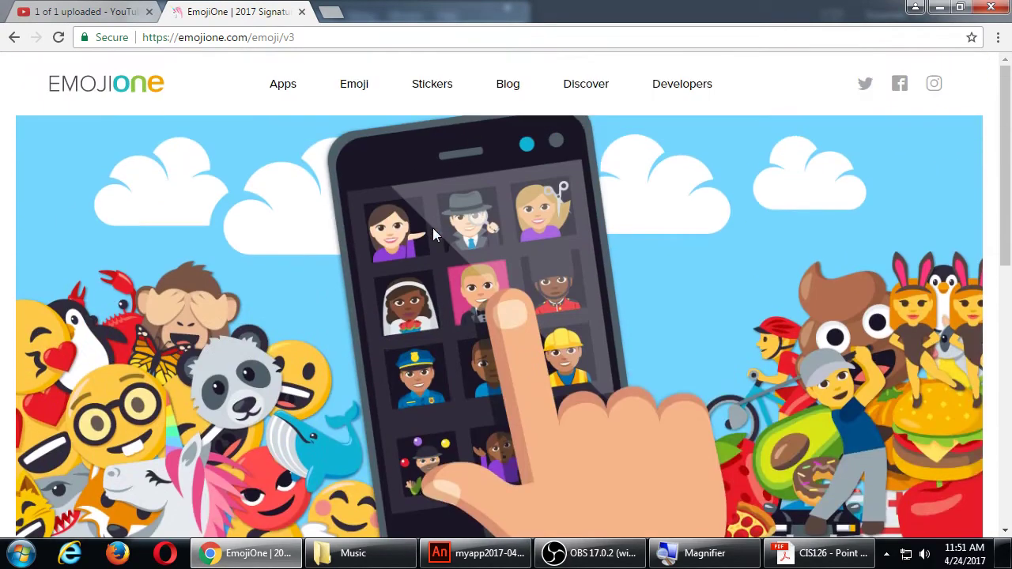
{"action": "scroll", "coordinate": [432, 227], "scroll_direction": "down", "scroll_amount": 8}
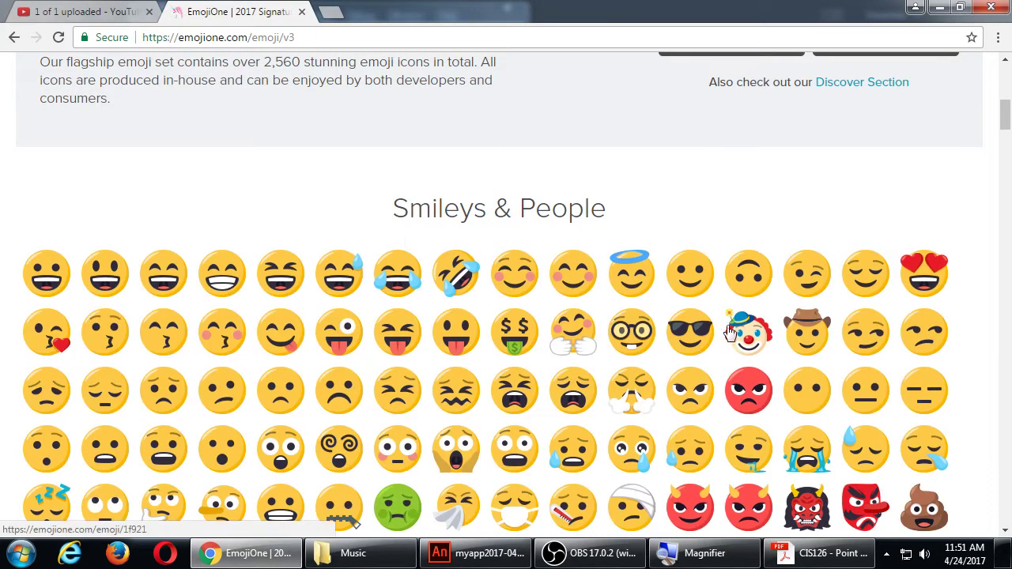
{"action": "scroll", "coordinate": [688, 320], "scroll_direction": "down", "scroll_amount": 2}
{"action": "scroll", "coordinate": [712, 292], "scroll_direction": "down", "scroll_amount": 2}
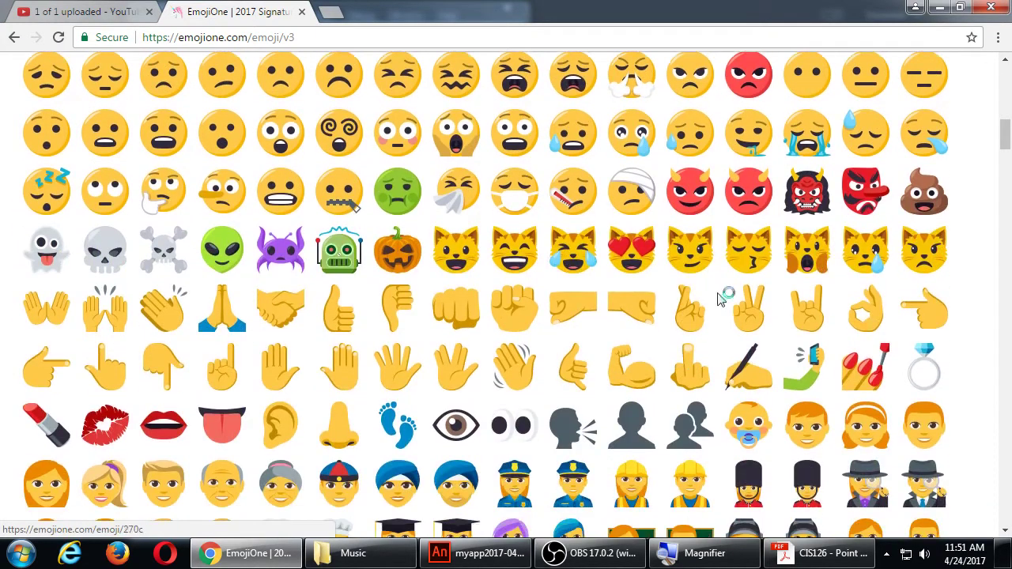
{"action": "scroll", "coordinate": [554, 316], "scroll_direction": "down", "scroll_amount": 8}
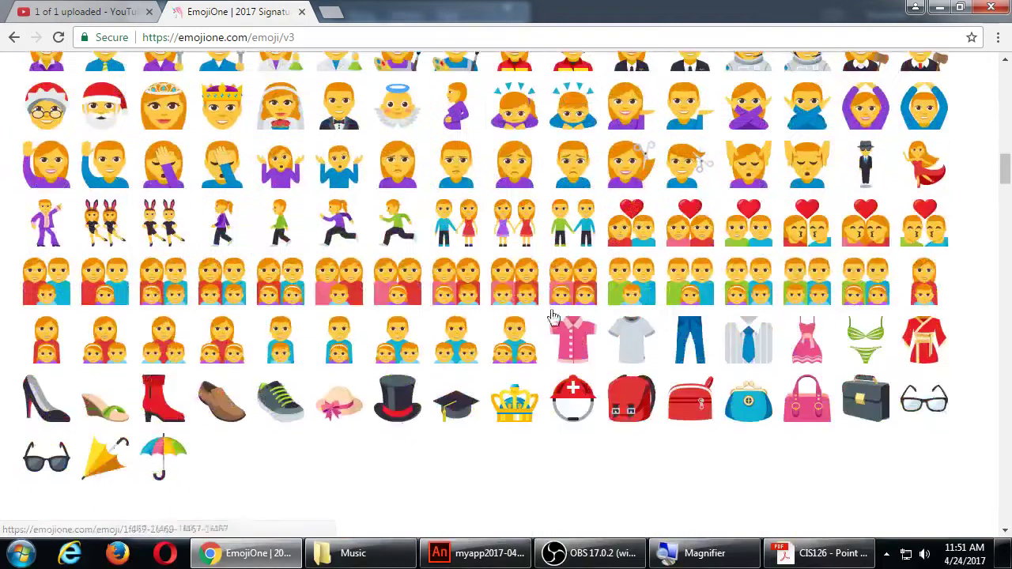
{"action": "scroll", "coordinate": [597, 320], "scroll_direction": "down", "scroll_amount": 3}
{"action": "scroll", "coordinate": [610, 321], "scroll_direction": "up", "scroll_amount": 1}
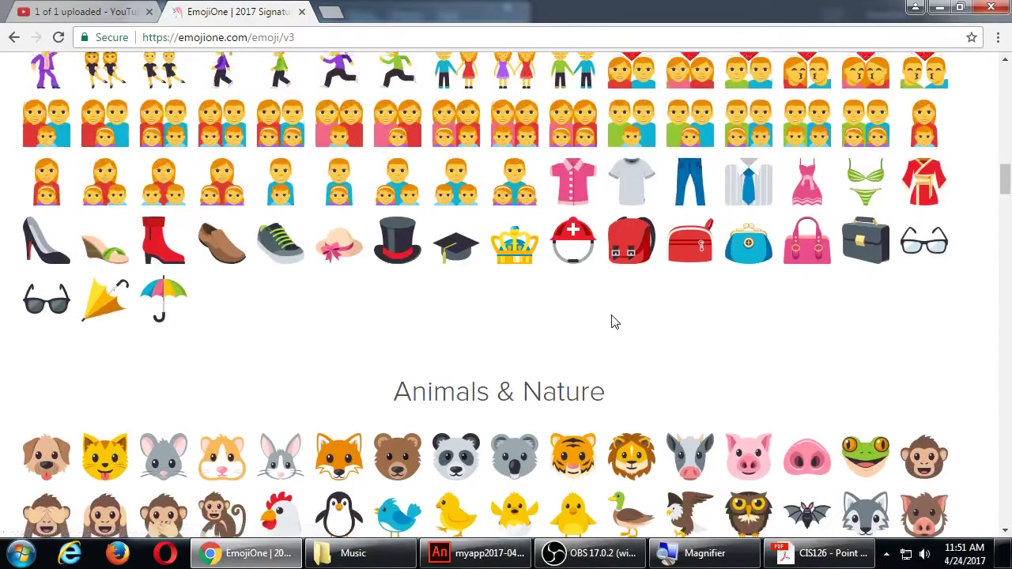
- Open the crown emoji's page and scroll to its 32x32, 64x64 and 128x128 PNG downloads
{"action": "left_click", "coordinate": [520, 249]}
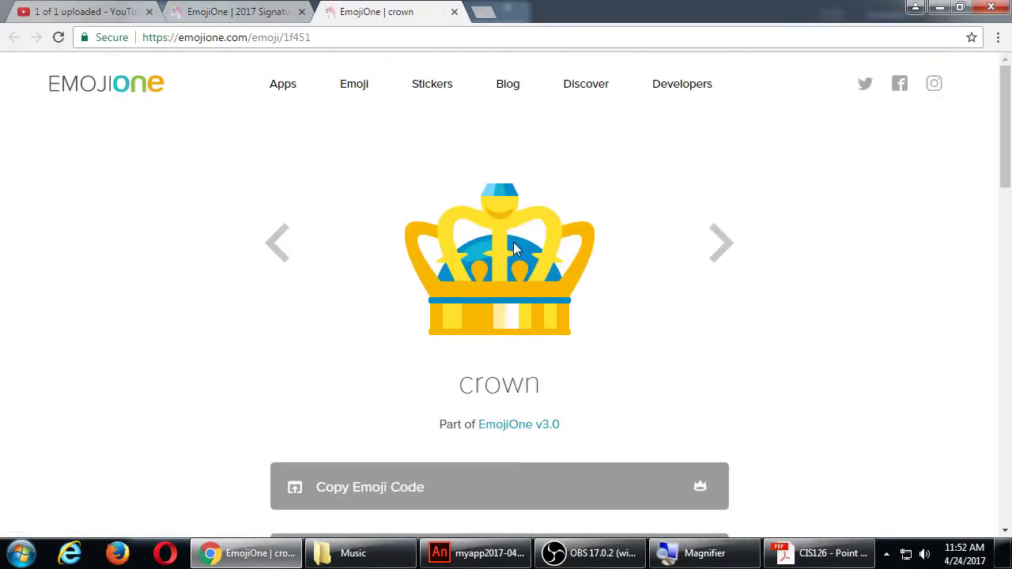
{"action": "scroll", "coordinate": [609, 309], "scroll_direction": "down", "scroll_amount": 3}
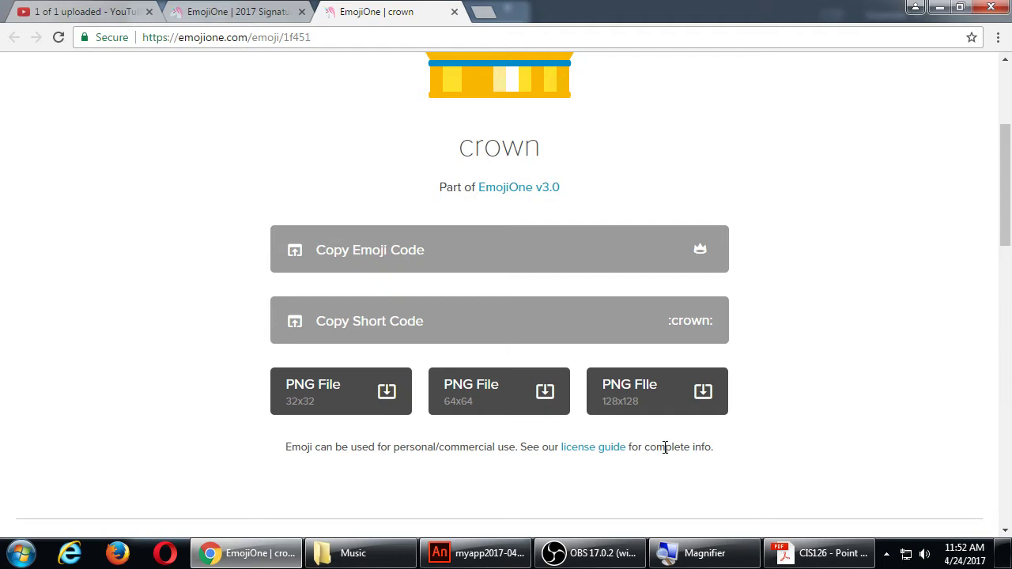
- Return to the 'EmojiOne | 2017 Signature' gallery tab and scroll down to Animals & Nature
{"action": "left_click", "coordinate": [252, 16]}
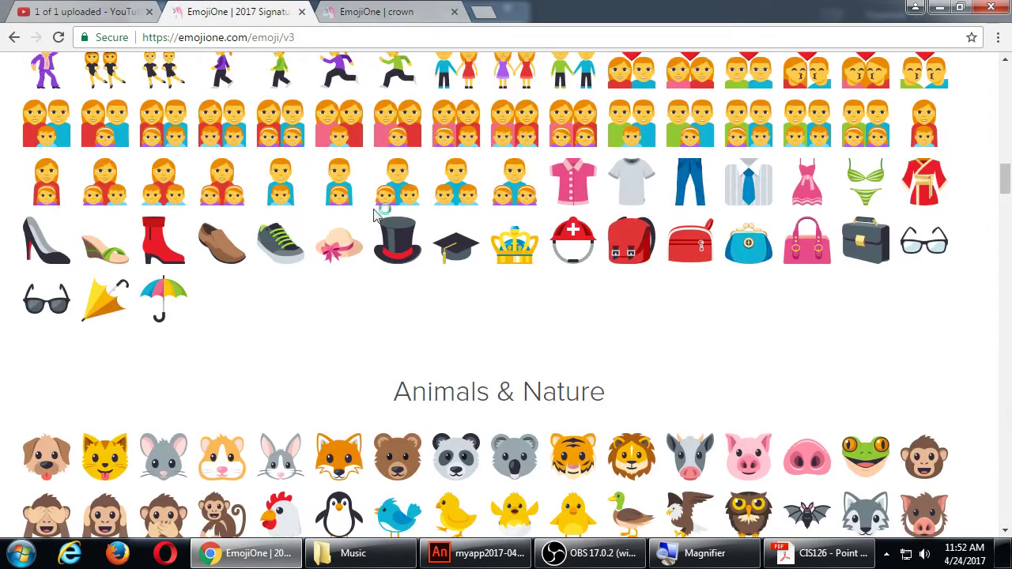
{"action": "scroll", "coordinate": [573, 385], "scroll_direction": "down", "scroll_amount": 4}
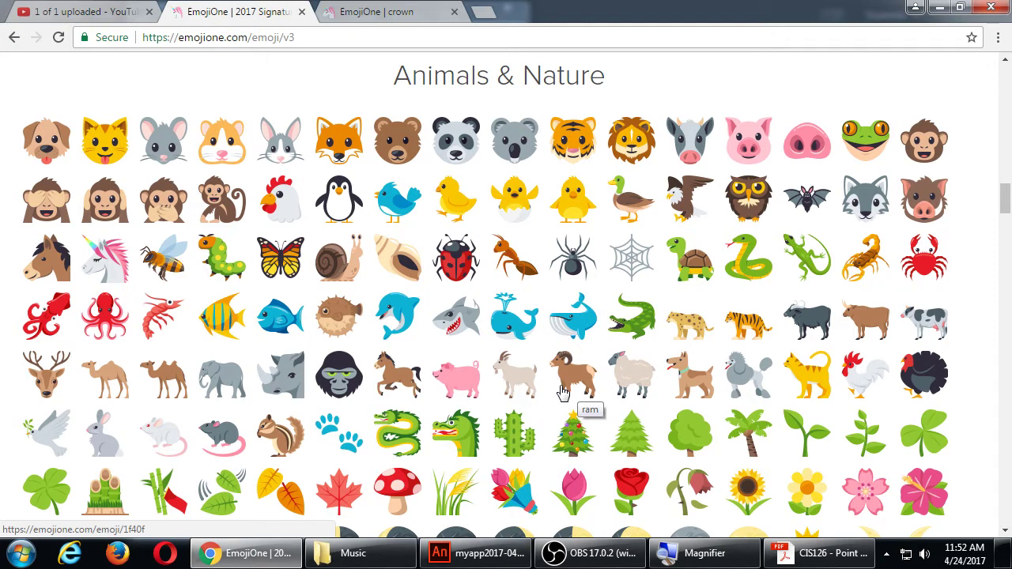
- Bring the Acrobat handout back, showing step 7's transparent PNG icon requirement
{"action": "left_click", "coordinate": [840, 556]}
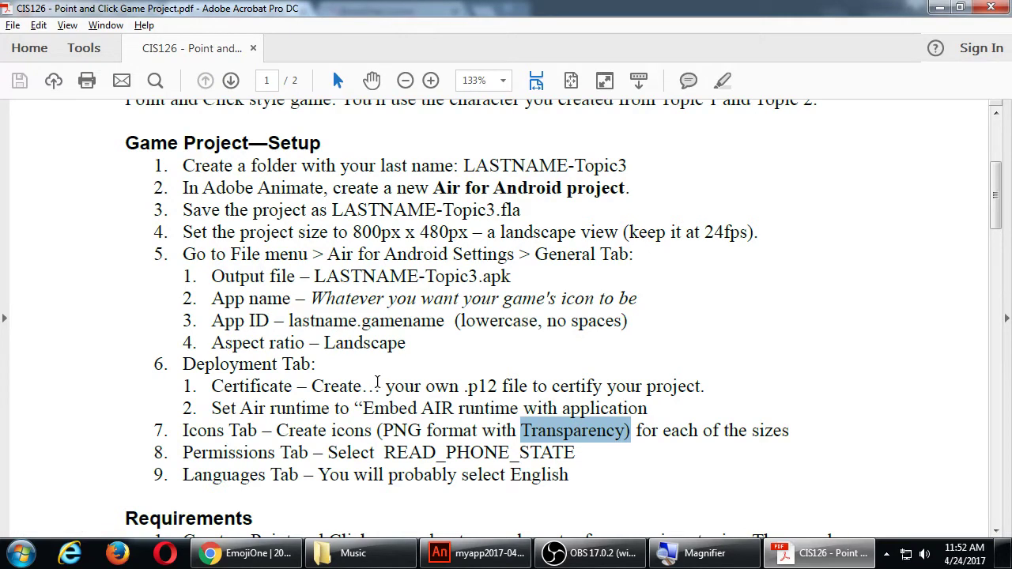
- Switch to Animate and view the AIR for Android Permissions page with READ_PHONE_STATE checked
{"action": "left_click", "coordinate": [481, 549]}
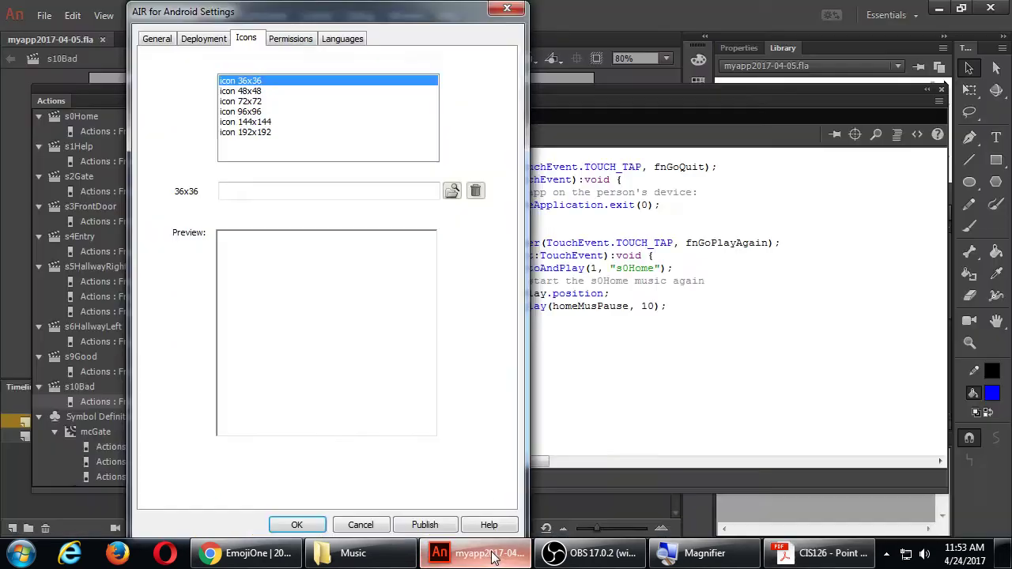
{"action": "left_click", "coordinate": [299, 38]}
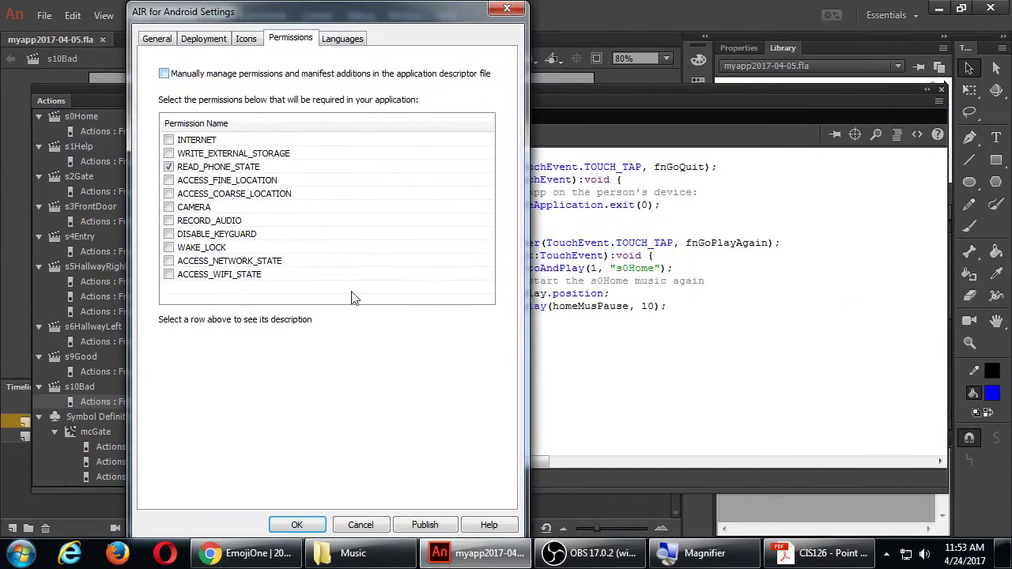
- Confirm English on the AIR for Android Languages tab, then return to the handout's step 9
{"action": "left_click", "coordinate": [822, 553]}
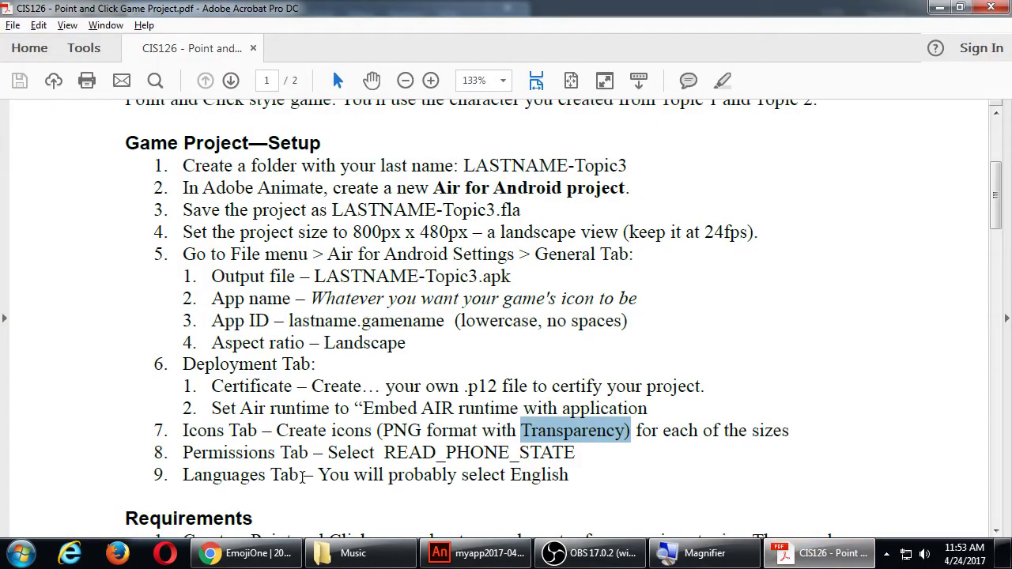
{"action": "key", "text": "alt+Tab"}
{"action": "left_click", "coordinate": [343, 39]}
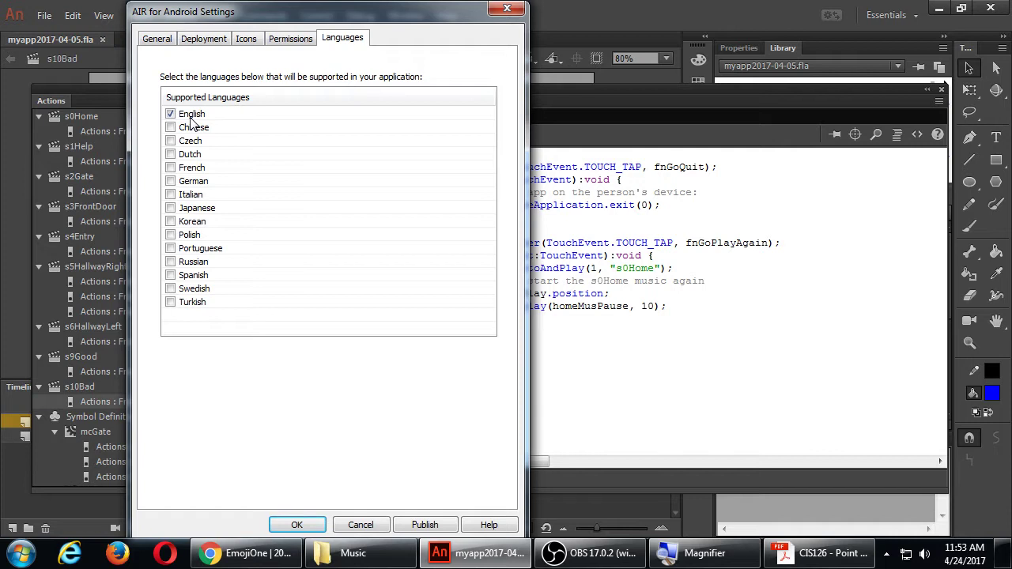
{"action": "key", "text": "alt+Tab"}
- Scroll the handout down to the six-item Requirements section ending with .fla, .apk and .p12
{"action": "left_click", "coordinate": [819, 553]}
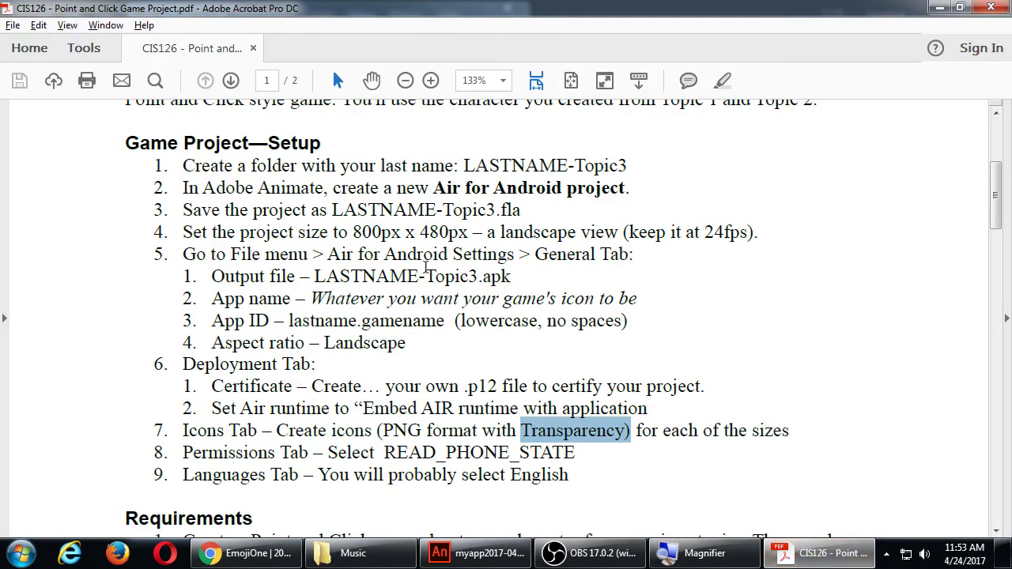
{"action": "scroll", "coordinate": [374, 344], "scroll_direction": "down", "scroll_amount": 5}
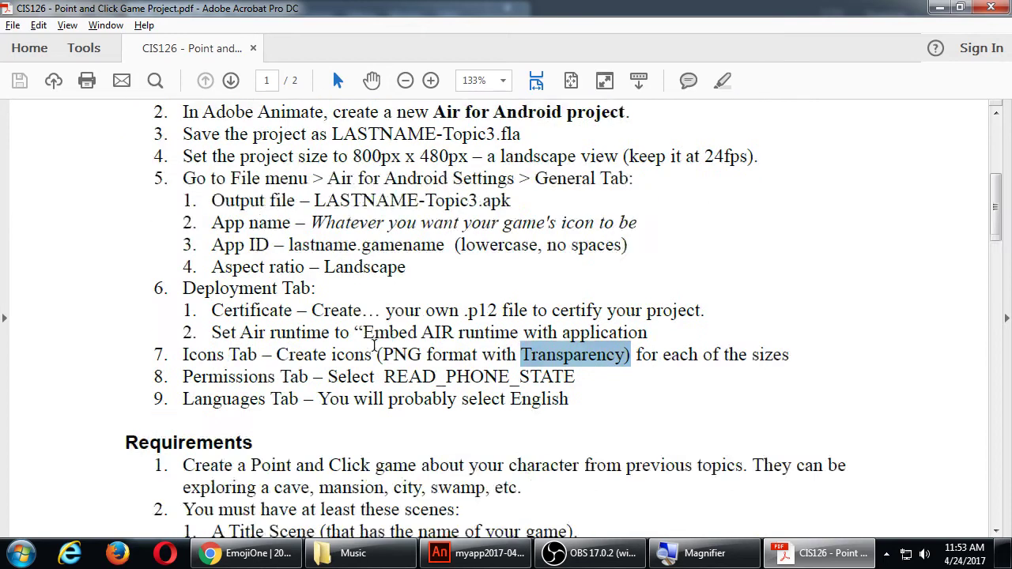
{"action": "scroll", "coordinate": [379, 340], "scroll_direction": "down", "scroll_amount": 3}
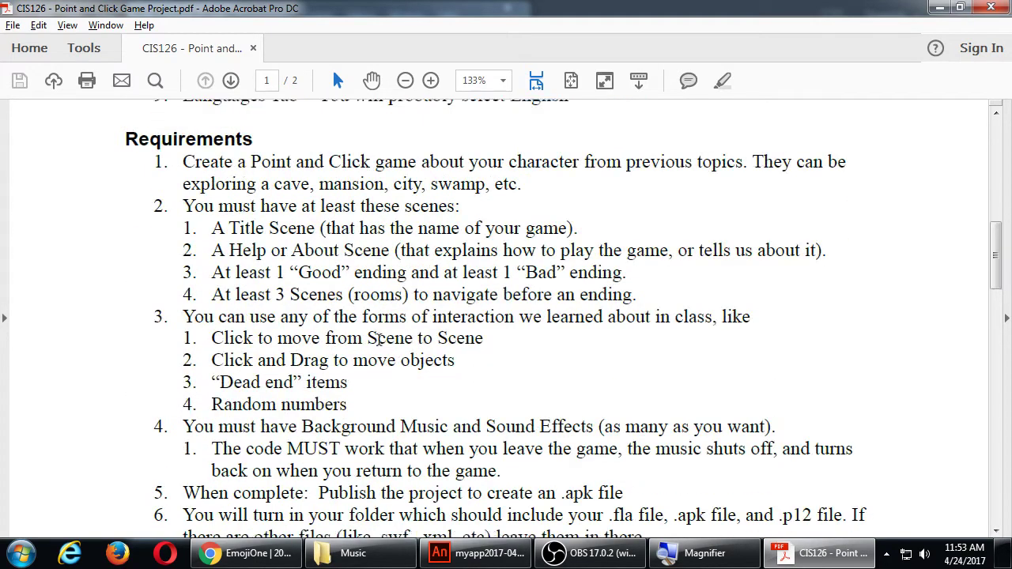
{"action": "scroll", "coordinate": [379, 340], "scroll_direction": "up", "scroll_amount": 1}
{"action": "scroll", "coordinate": [545, 329], "scroll_direction": "down", "scroll_amount": 1}
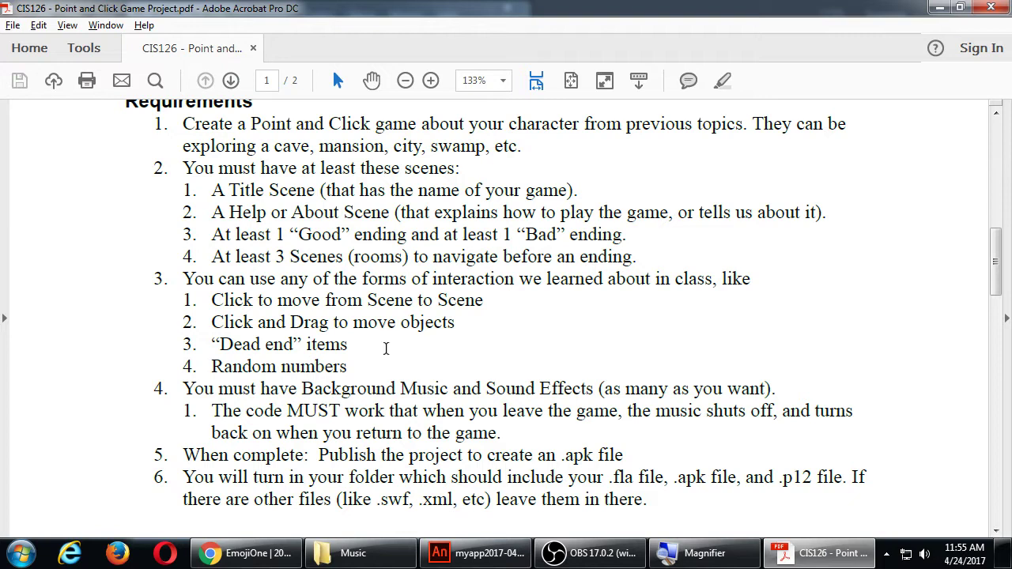
{"action": "scroll", "coordinate": [390, 357], "scroll_direction": "down", "scroll_amount": 1}
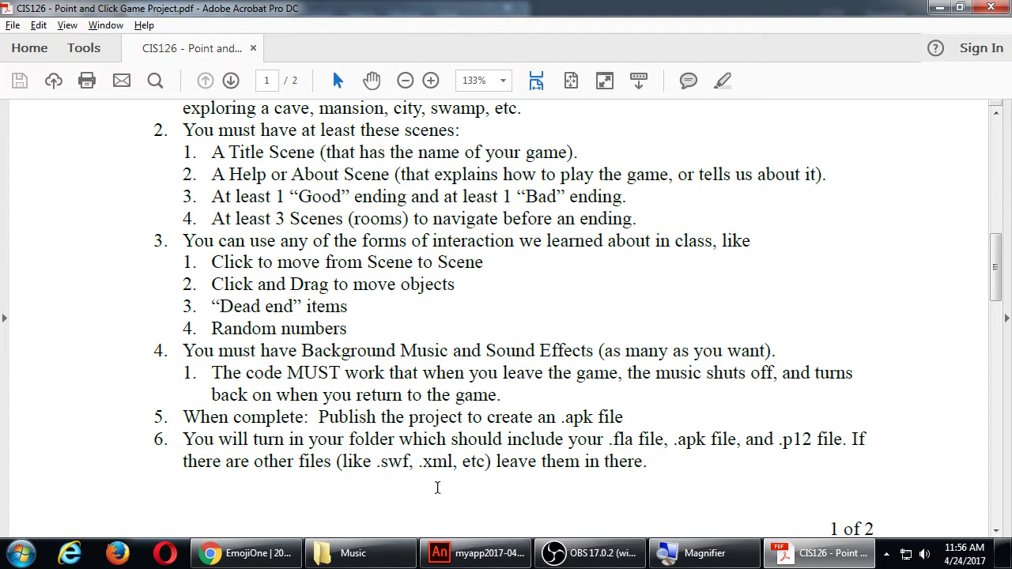
- Check Animate's Deployment tab, then browse the 2017-04-24 folder's .apk, .fla and .p12 files
{"action": "left_click", "coordinate": [466, 553]}
{"action": "left_click", "coordinate": [214, 39]}
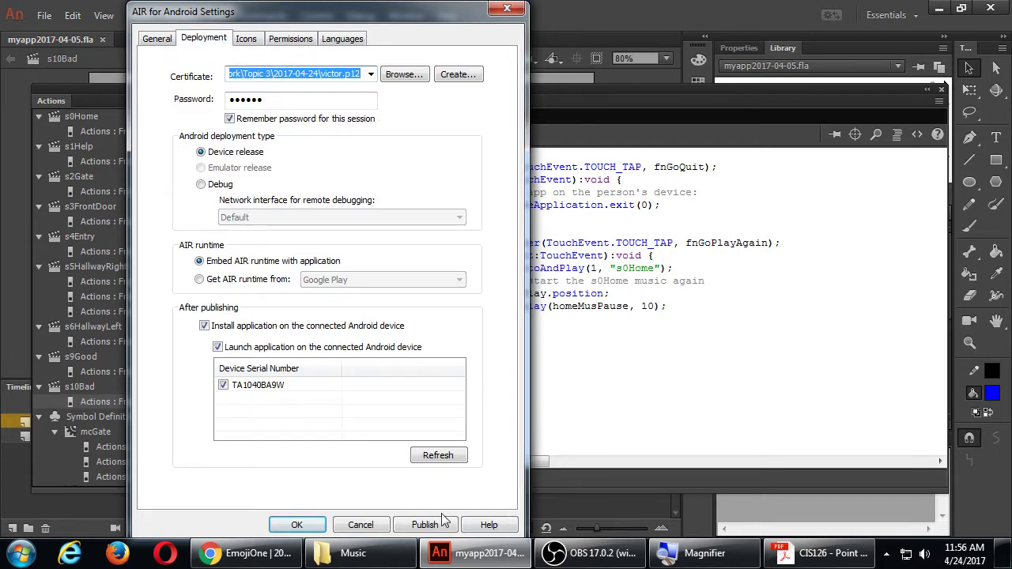
{"action": "left_click", "coordinate": [388, 557]}
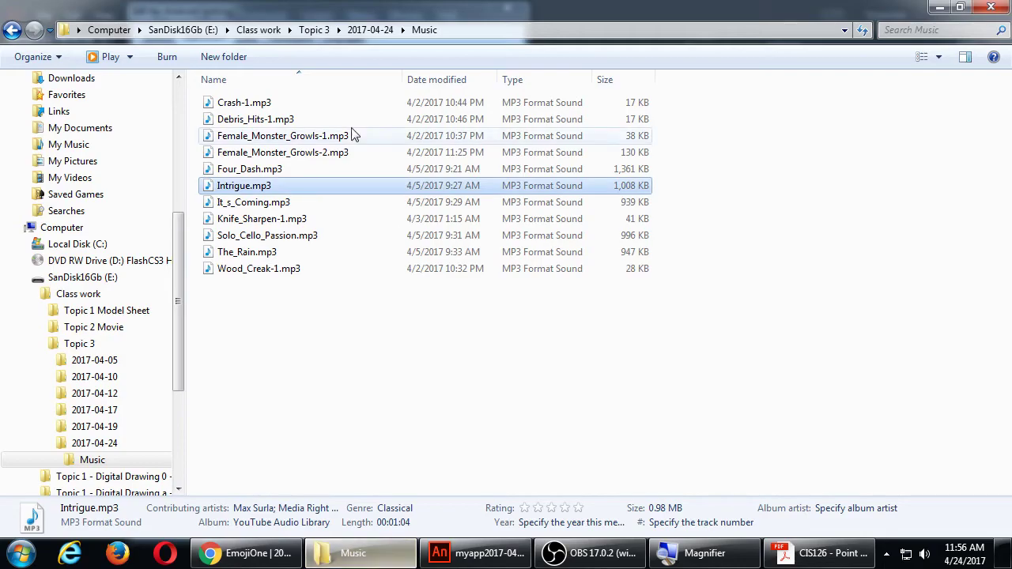
{"action": "left_click", "coordinate": [369, 30]}
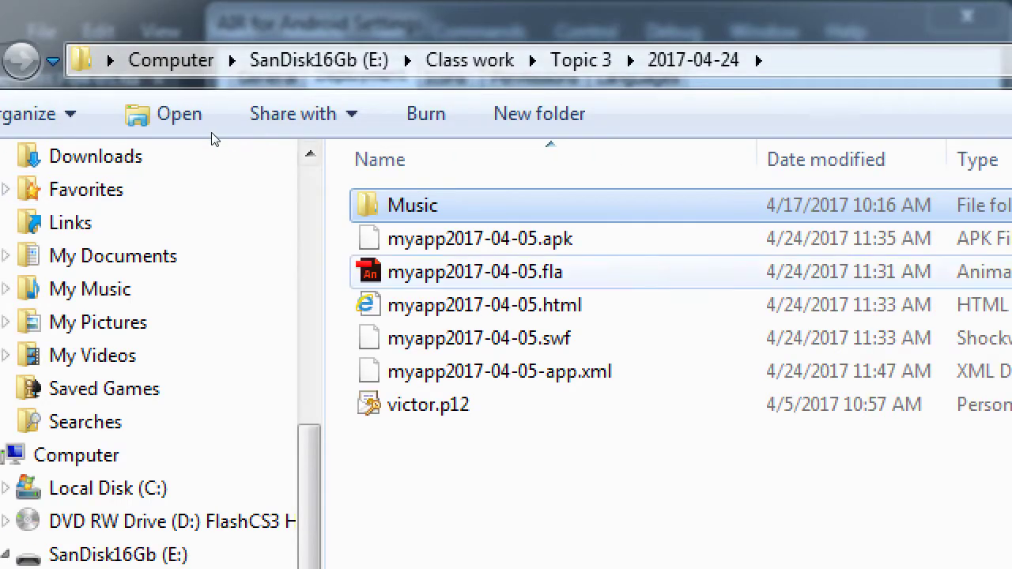
{"action": "key", "text": "Down"}
{"action": "key", "text": "Down"}
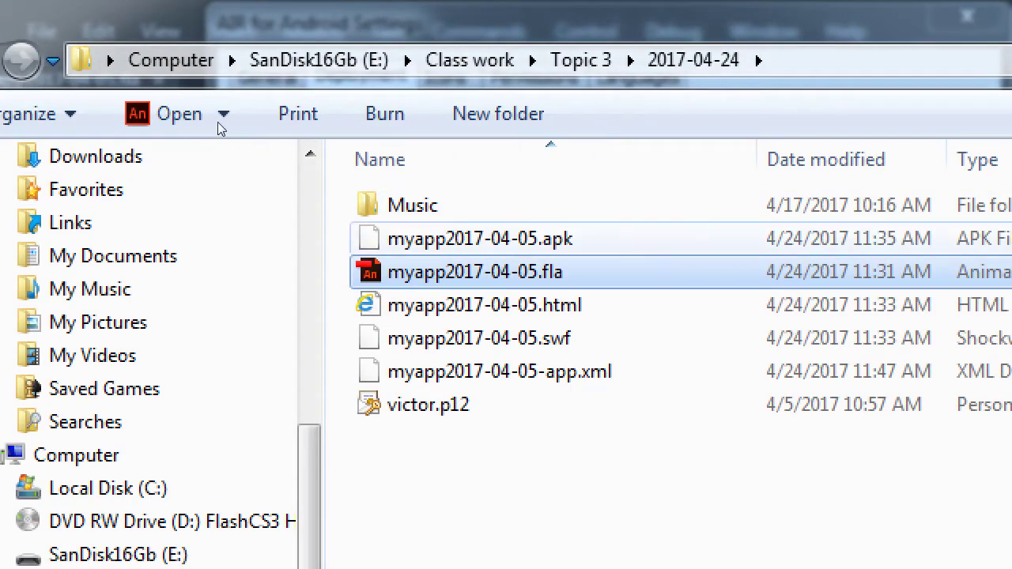
{"action": "key", "text": "Up"}
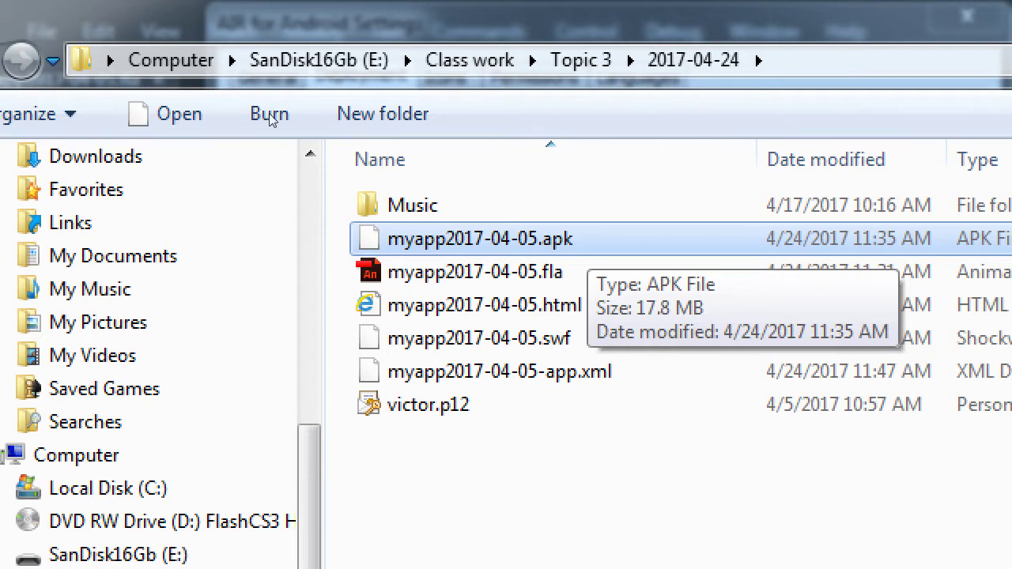
{"action": "key", "text": "Down"}
{"action": "key", "text": "Down"}
{"action": "key", "text": "Down"}
{"action": "key", "text": "Down"}
{"action": "key", "text": "Down"}
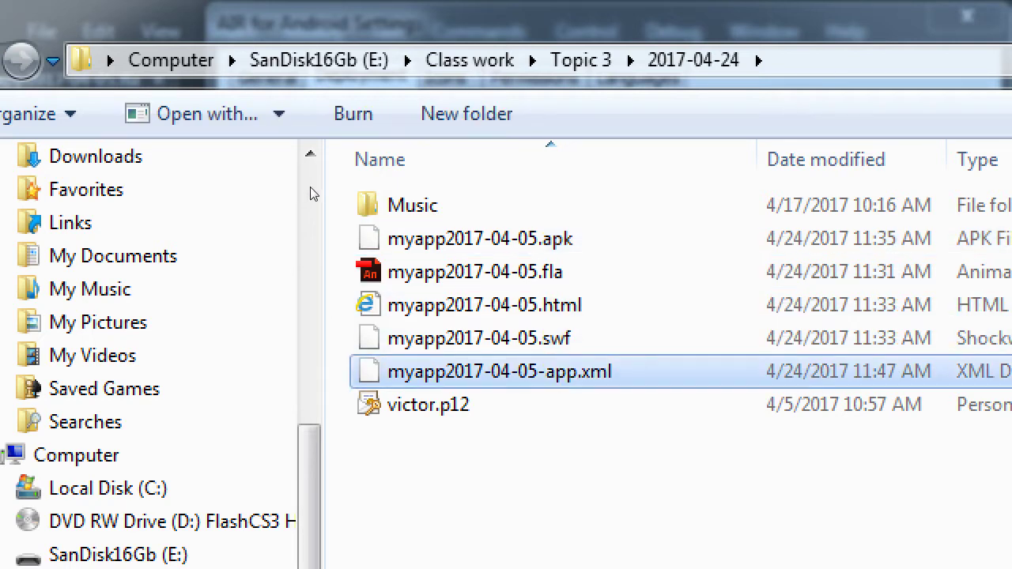
- Select the six project files, from the .apk to the .p12 certificate, totalling 34.7 MB
{"action": "left_click_drag", "start_coordinate": [558, 506], "coordinate": [222, 138]}
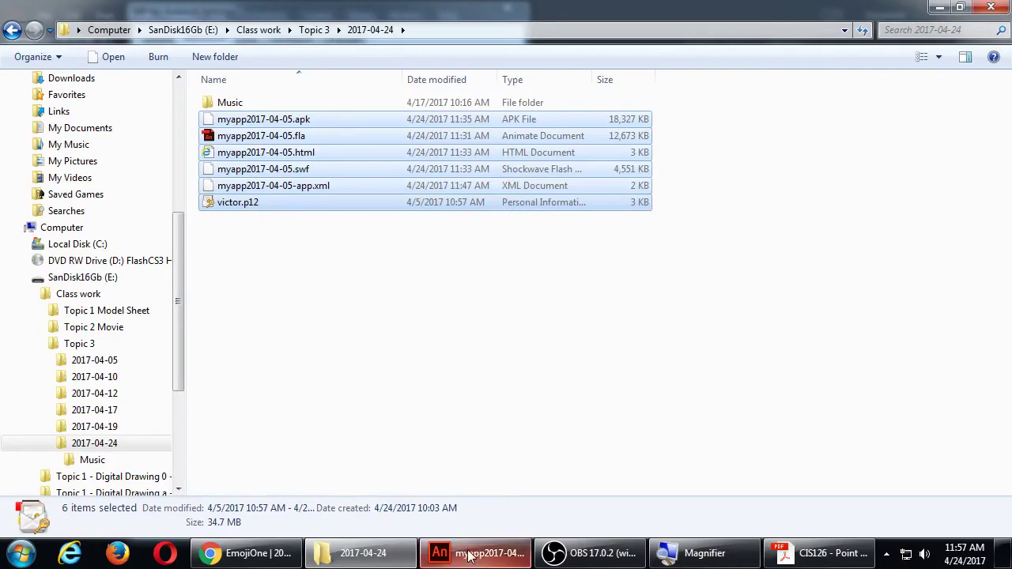
- Scroll the handout to page 2's note: 25 points, due 10:30am Monday, May 8
{"action": "left_click", "coordinate": [474, 552]}
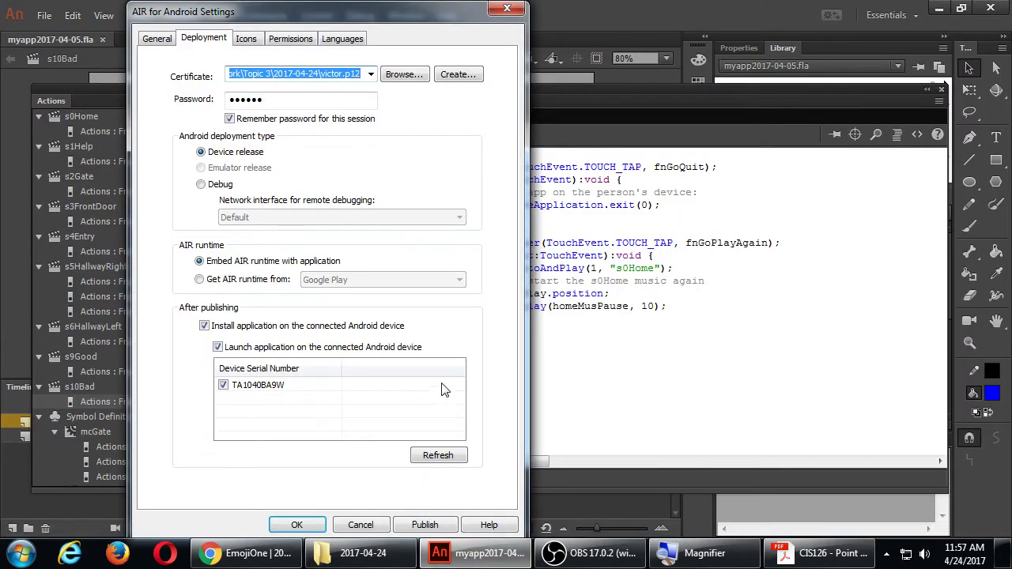
{"action": "left_click", "coordinate": [819, 554]}
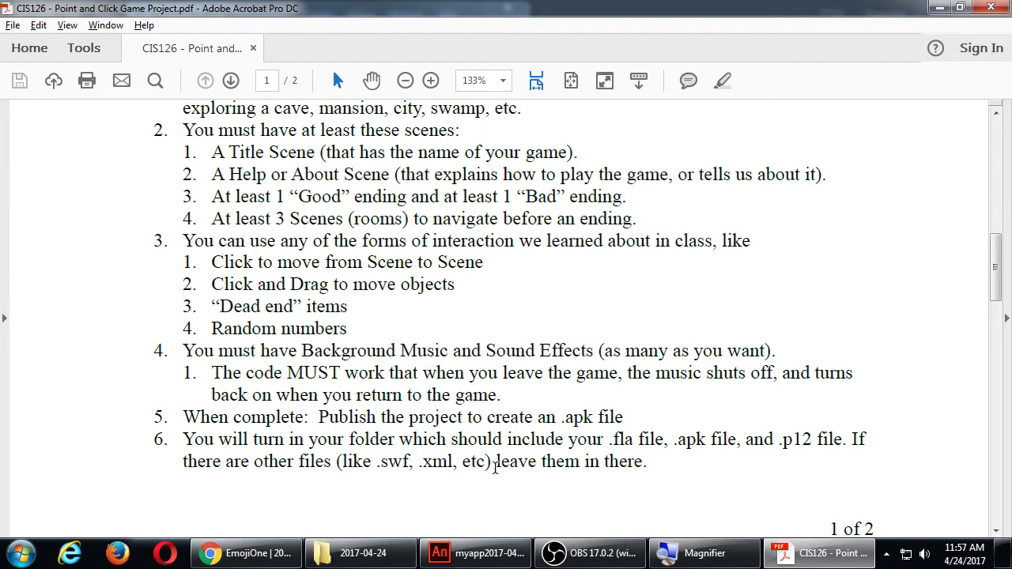
{"action": "scroll", "coordinate": [503, 461], "scroll_direction": "down", "scroll_amount": 4}
{"action": "scroll", "coordinate": [504, 457], "scroll_direction": "down", "scroll_amount": 10}
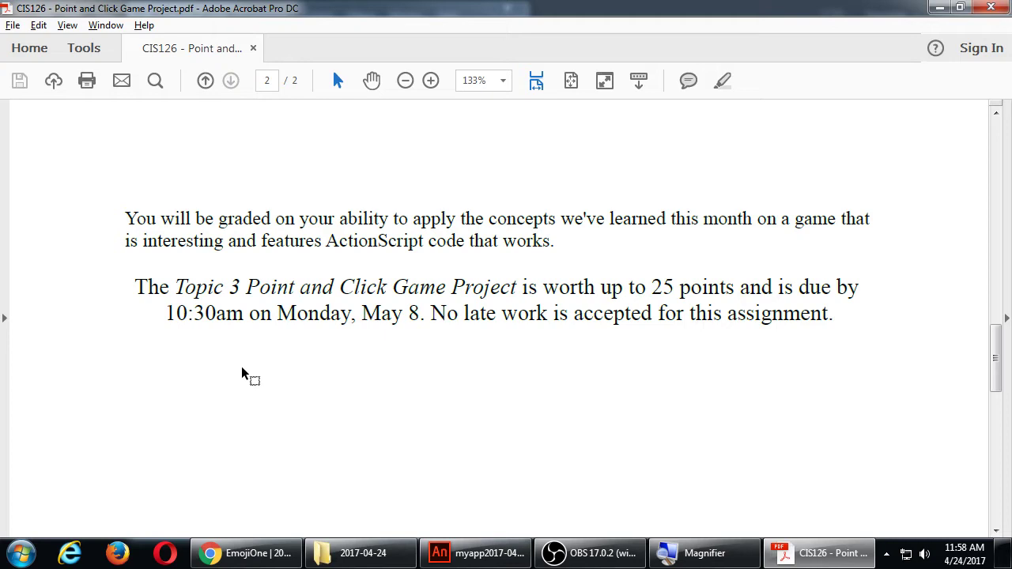
- Open the Windows calendar and advance it from April to May 2017
{"action": "left_click", "coordinate": [964, 553]}
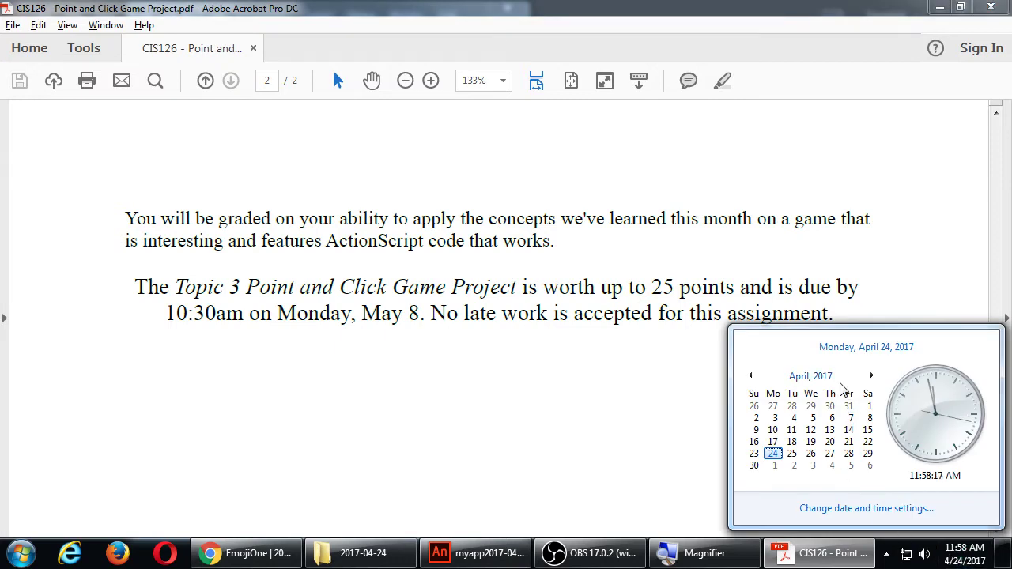
{"action": "left_click", "coordinate": [872, 375]}
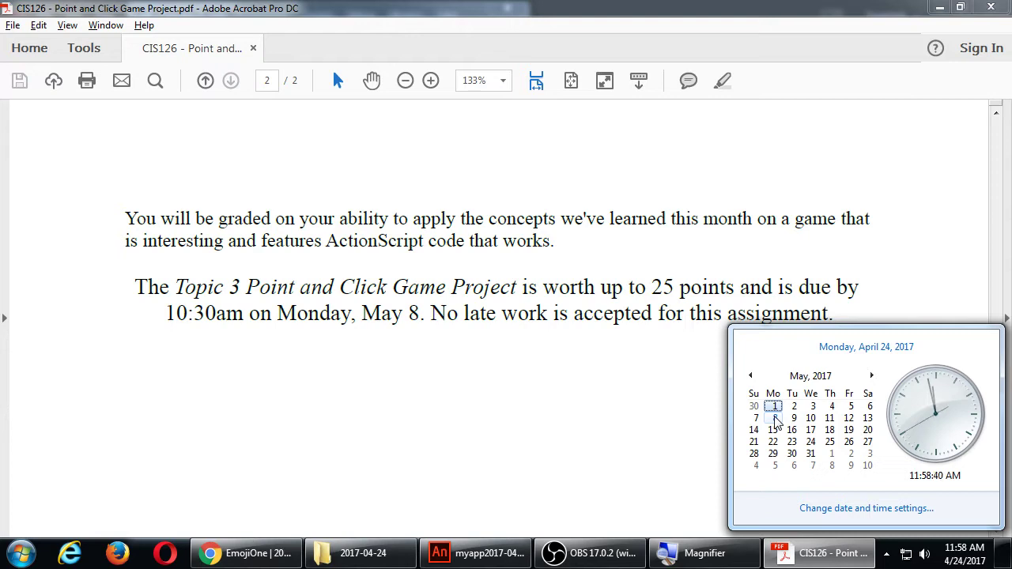
- Dismiss the calendar and return to the title and Game Project—Setup steps on page 1
{"action": "left_click", "coordinate": [621, 331]}
{"action": "scroll", "coordinate": [611, 318], "scroll_direction": "up", "scroll_amount": 2}
{"action": "scroll", "coordinate": [613, 319], "scroll_direction": "up", "scroll_amount": 20}
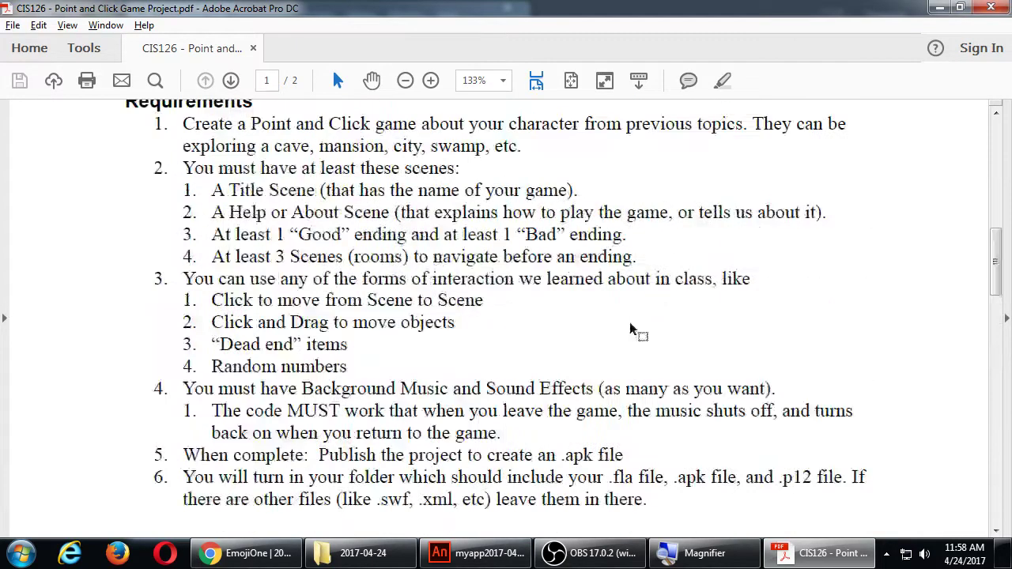
{"action": "scroll", "coordinate": [630, 322], "scroll_direction": "up", "scroll_amount": 8}
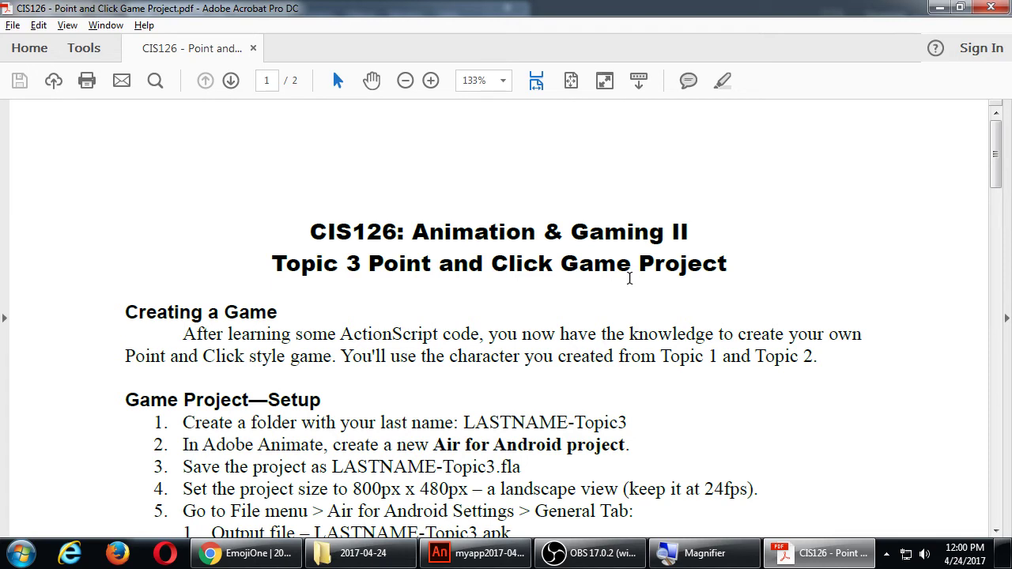
- Restore the OBS Studio window from the taskbar, showing the recording at 00:16:08
{"action": "left_click", "coordinate": [587, 557]}
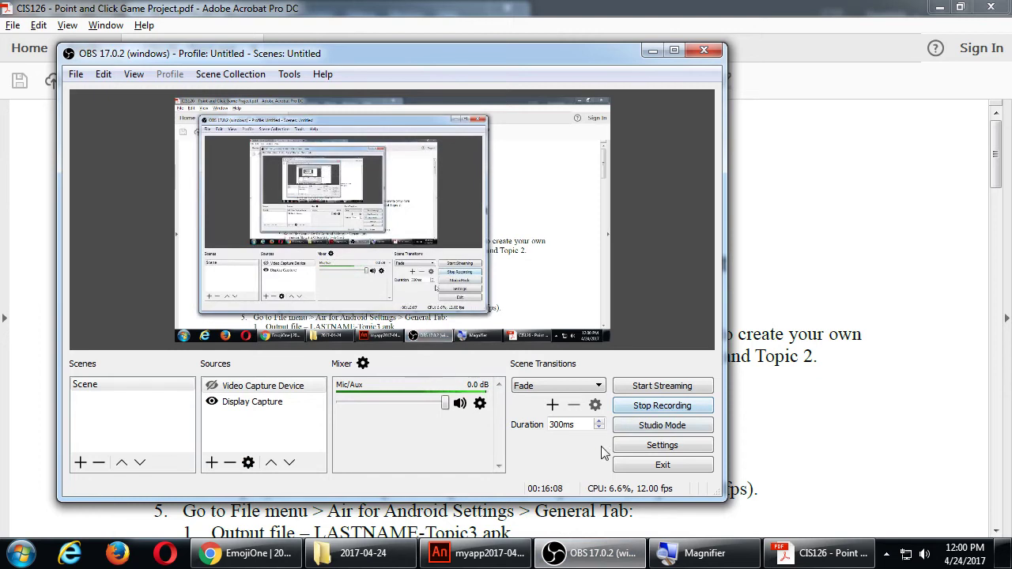